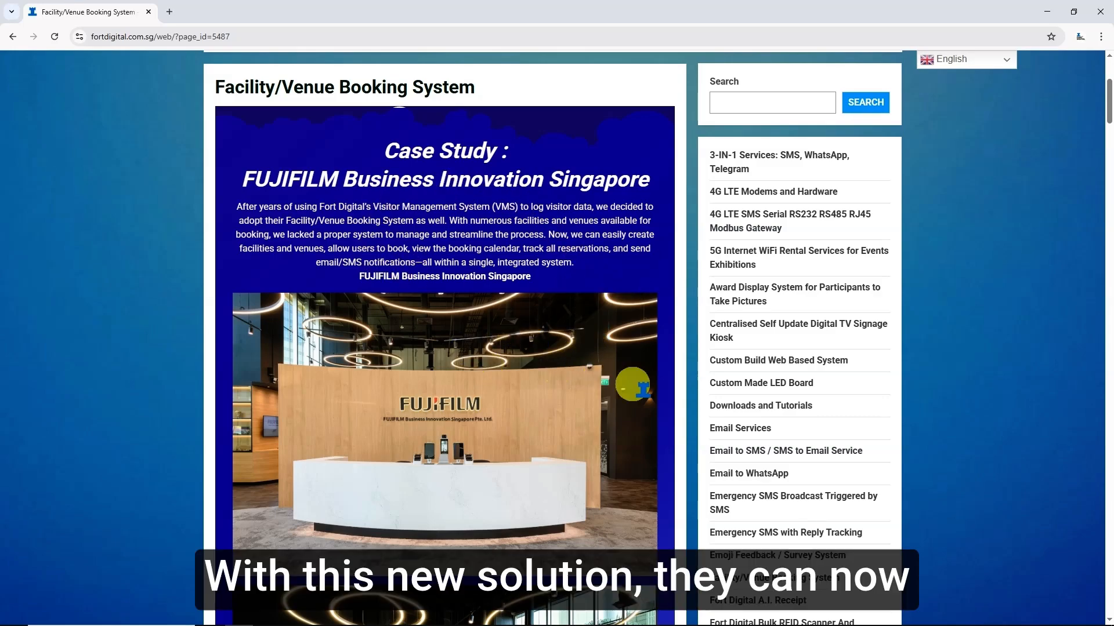
# - Scroll the Login & Instant Sign Up page and go to the VMS Portal login
pyautogui.scroll(-9, 638, 383)
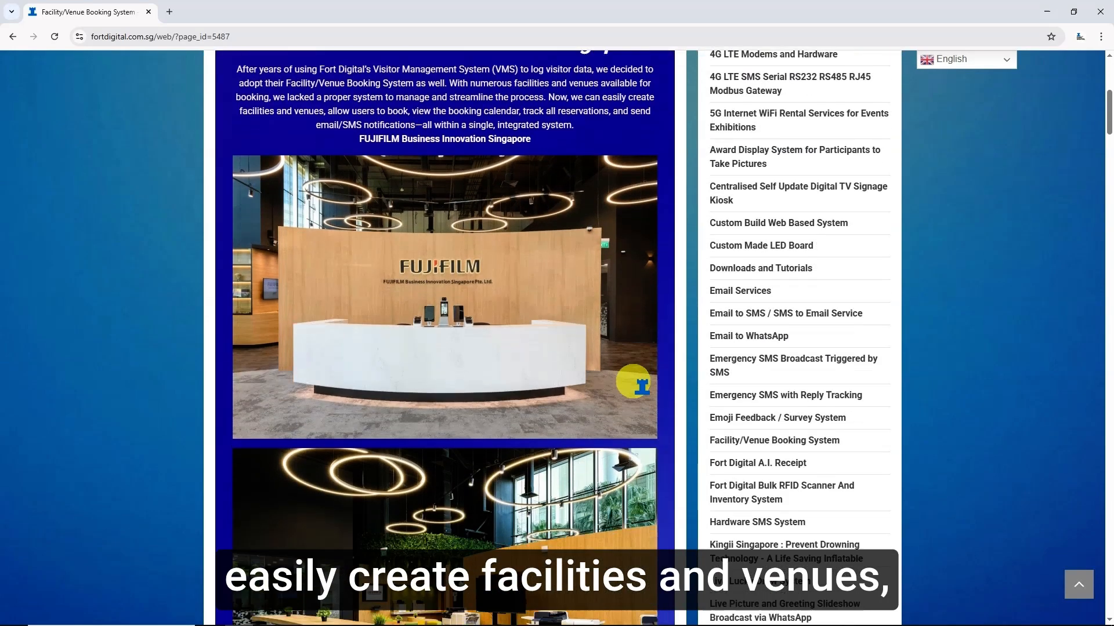
pyautogui.scroll(-6, 634, 383)
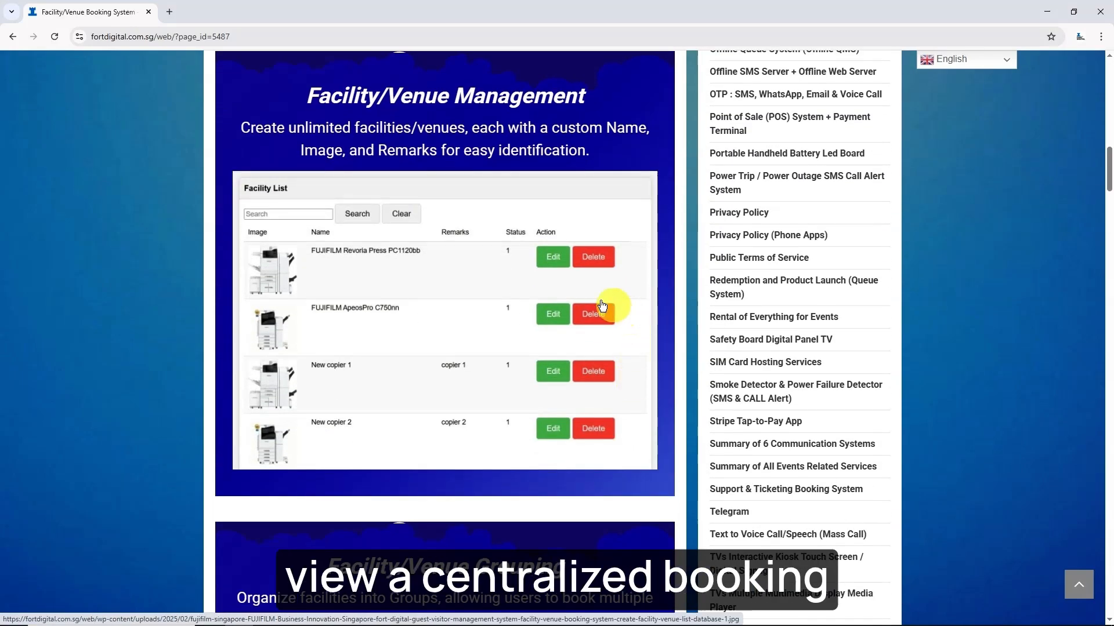
pyautogui.scroll(-20, 580, 311)
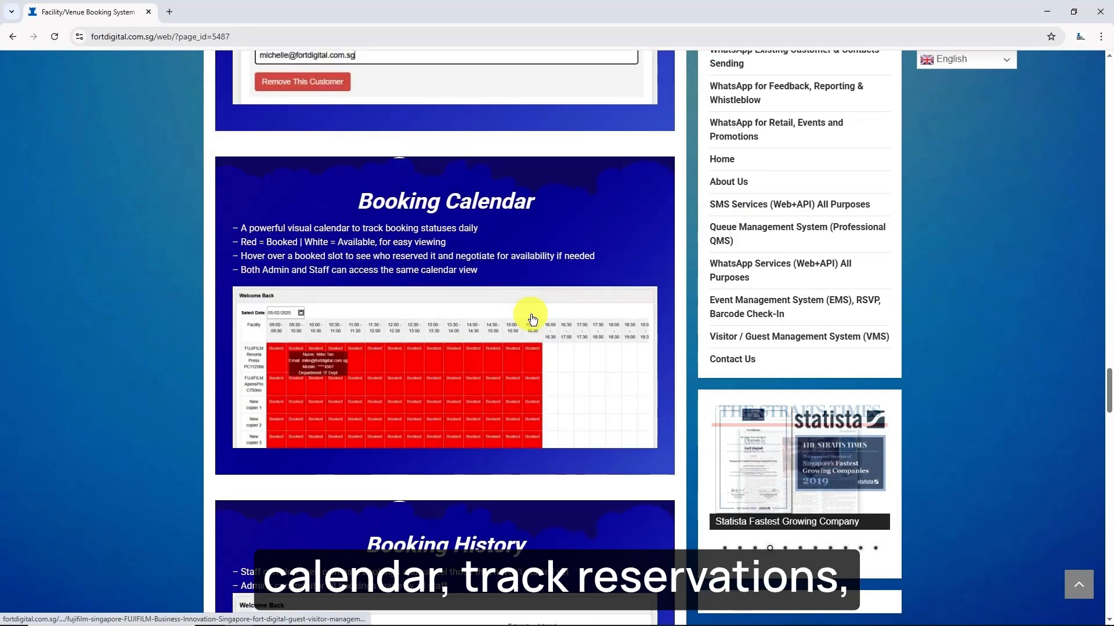
pyautogui.scroll(-12, 522, 342)
pyautogui.scroll(-6, 436, 328)
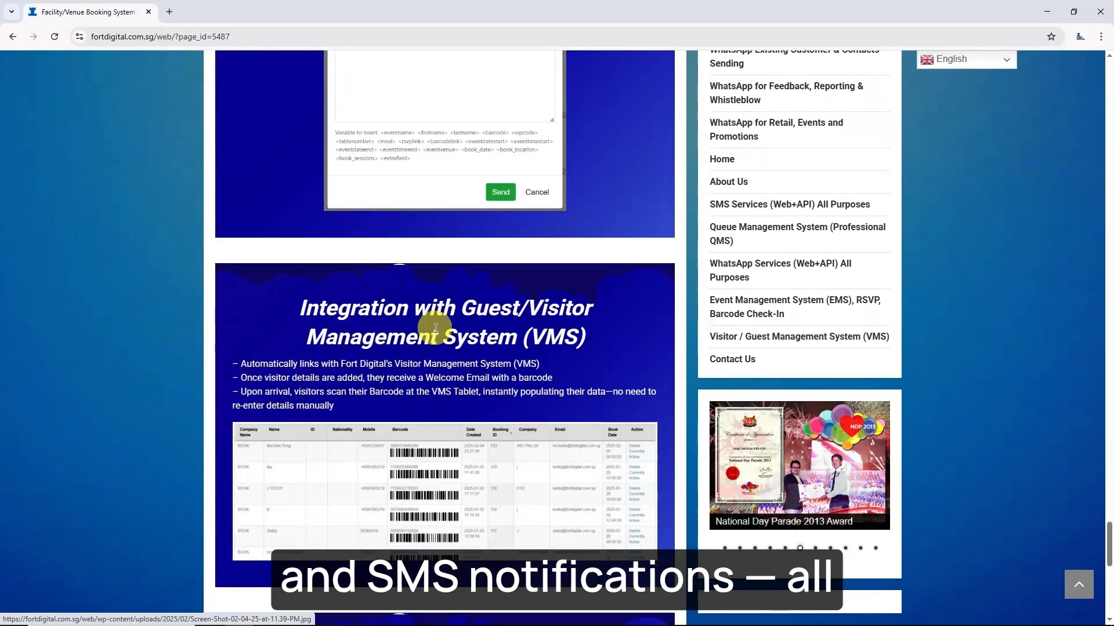
pyautogui.scroll(-6, 436, 328)
pyautogui.scroll(-5, 436, 328)
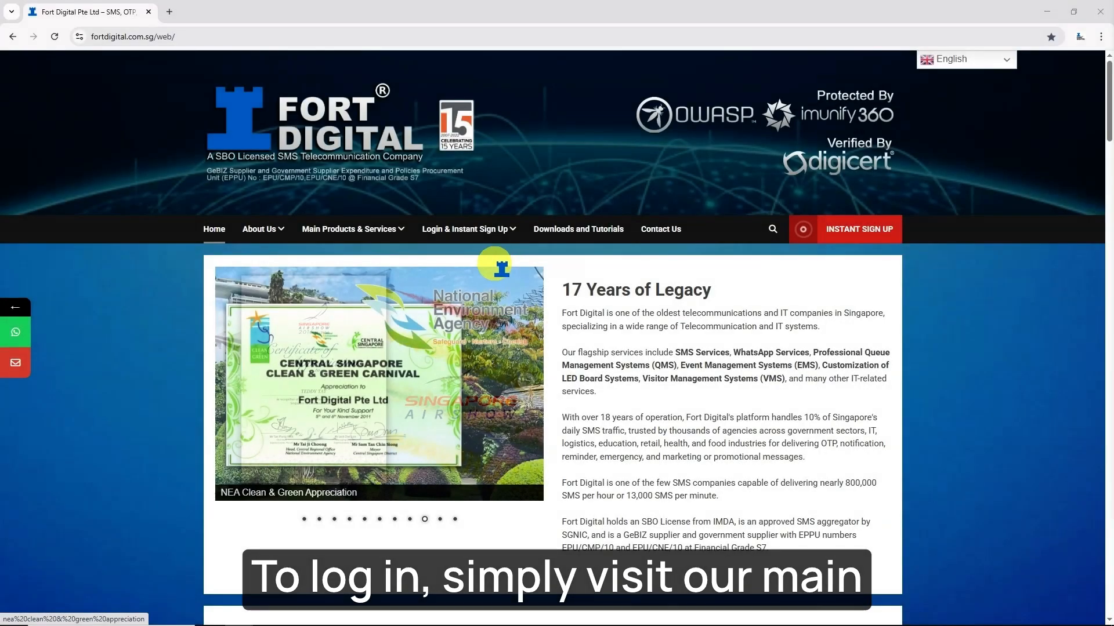
pyautogui.moveTo(469, 230)
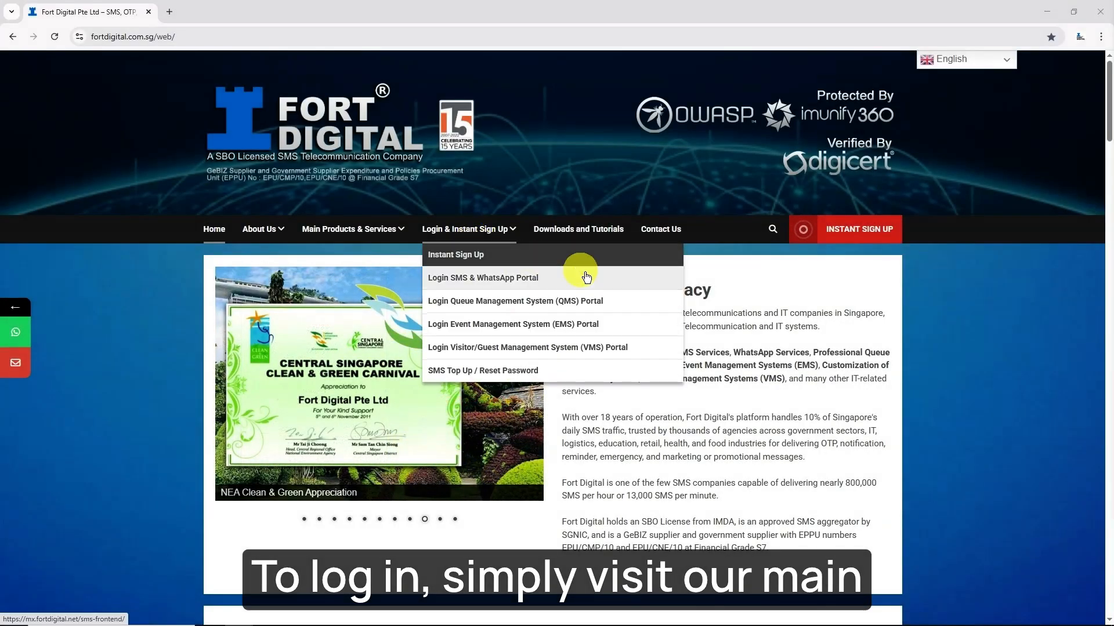
pyautogui.click(654, 355)
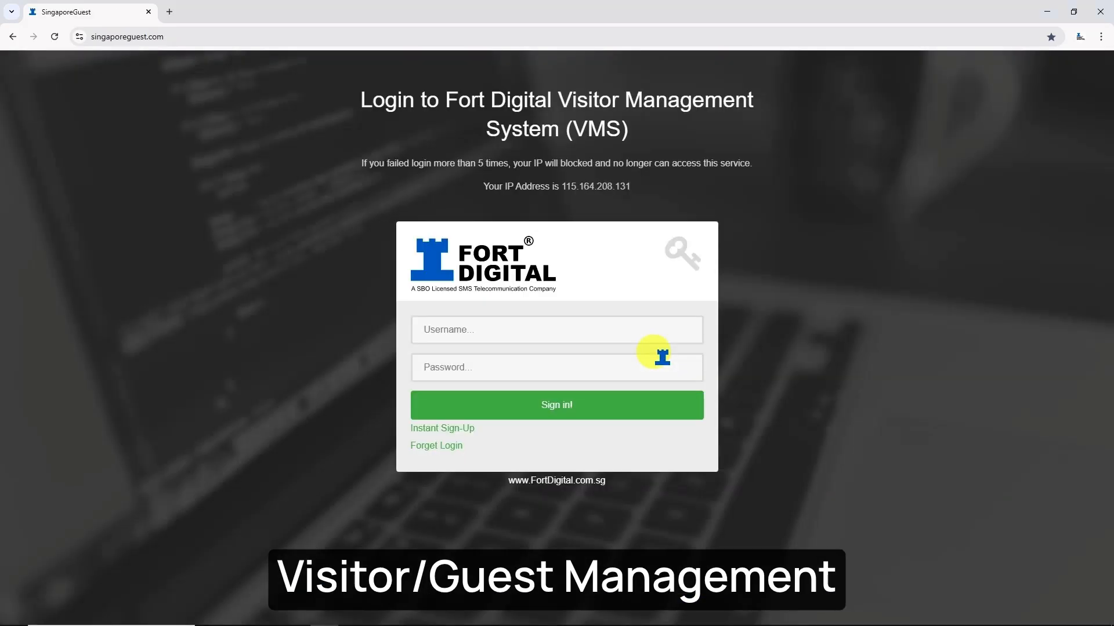
# - Sign in with the admin account and go to the Facility page
pyautogui.click(559, 332)
pyautogui.write('test60')
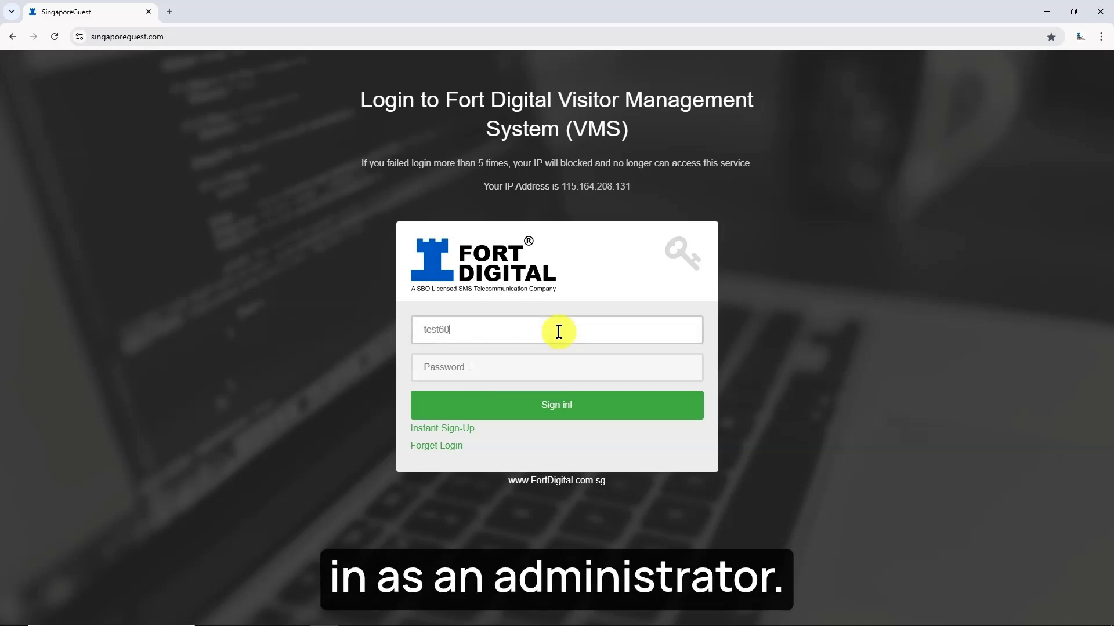
pyautogui.press('Tab')
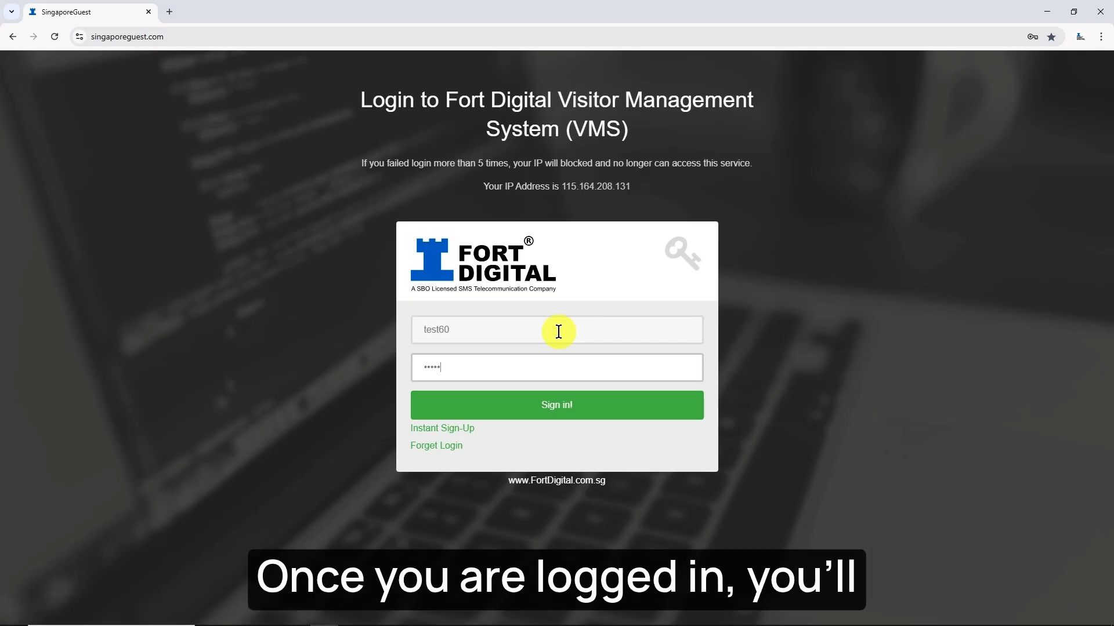
pyautogui.click(554, 413)
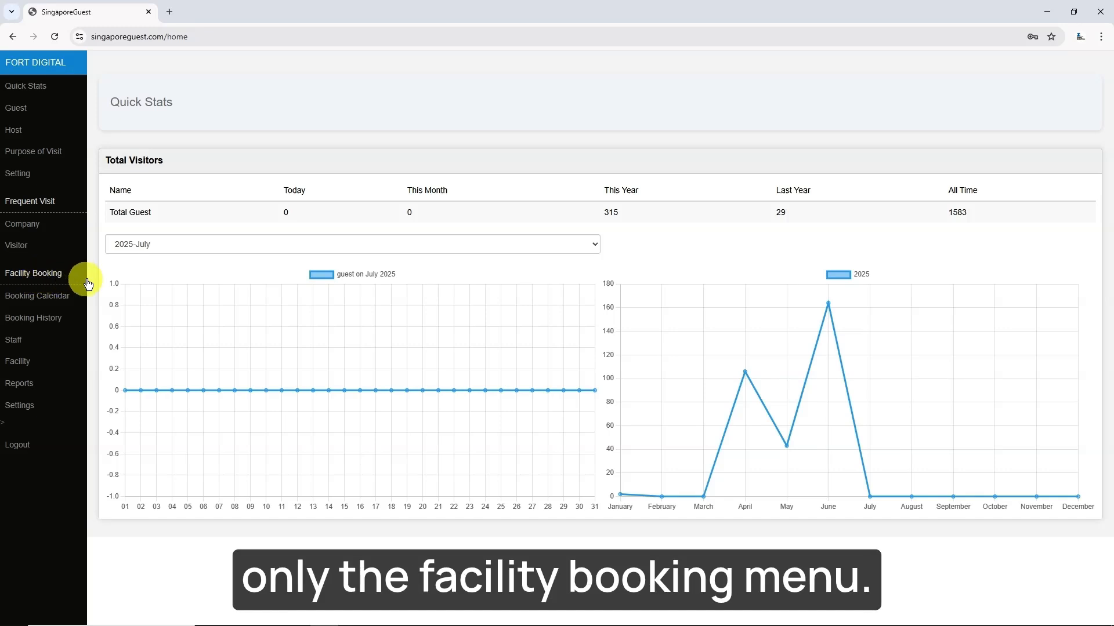
pyautogui.click(52, 366)
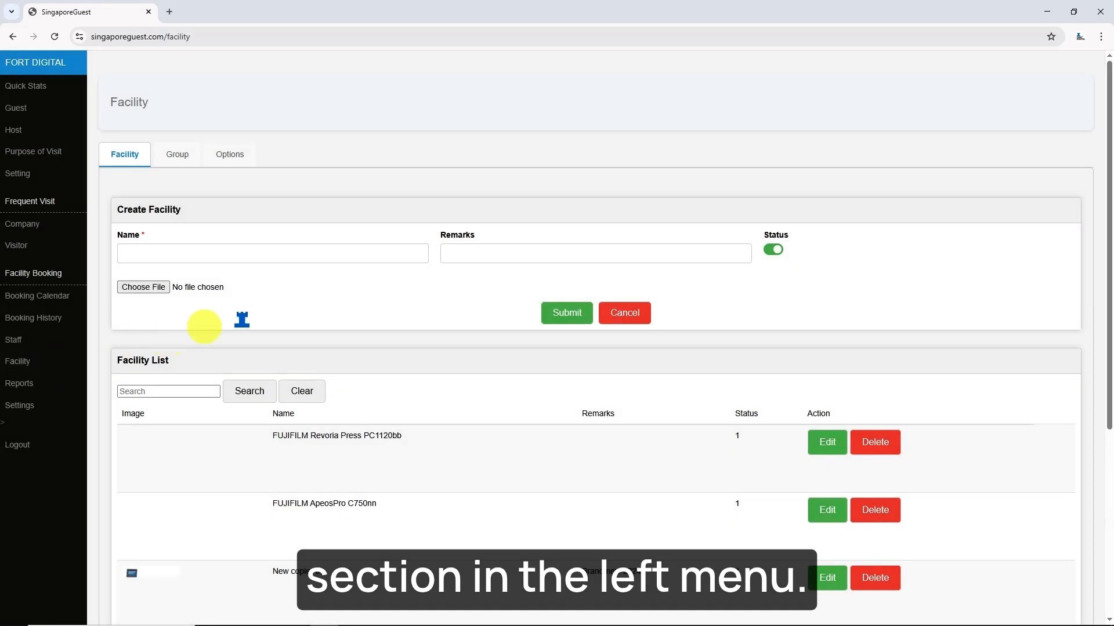
# - Create facility 'FujiFilm Copier 1' with remarks 123 and the Apeos C7070 picture
pyautogui.click(243, 253)
pyautogui.write('Fuji')
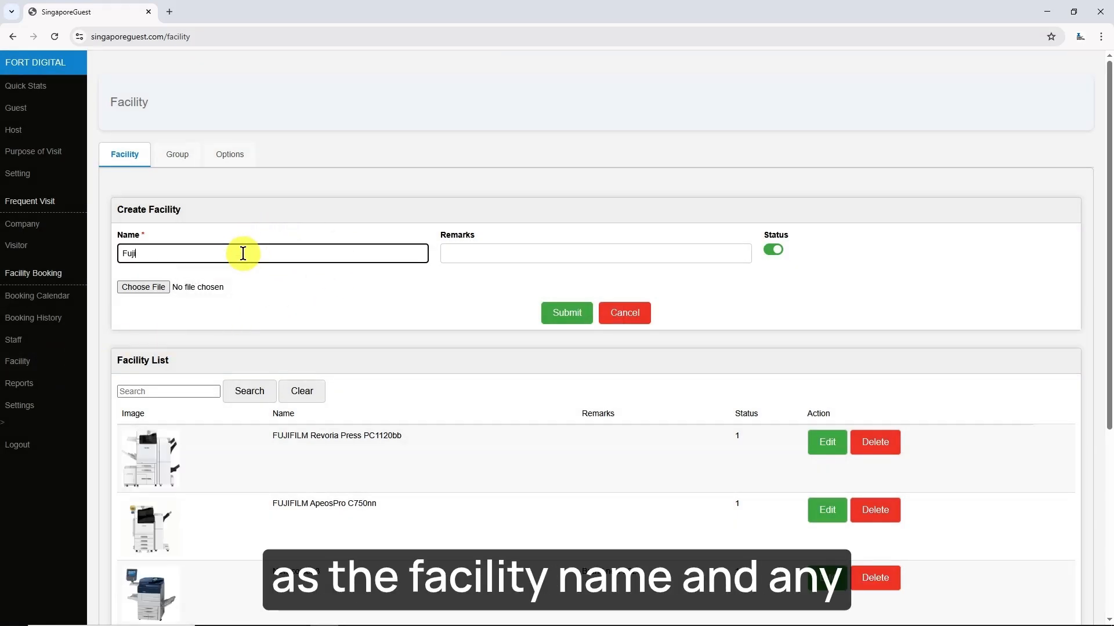
pyautogui.write('Film Copier 1')
pyautogui.click(453, 253)
pyautogui.write('123')
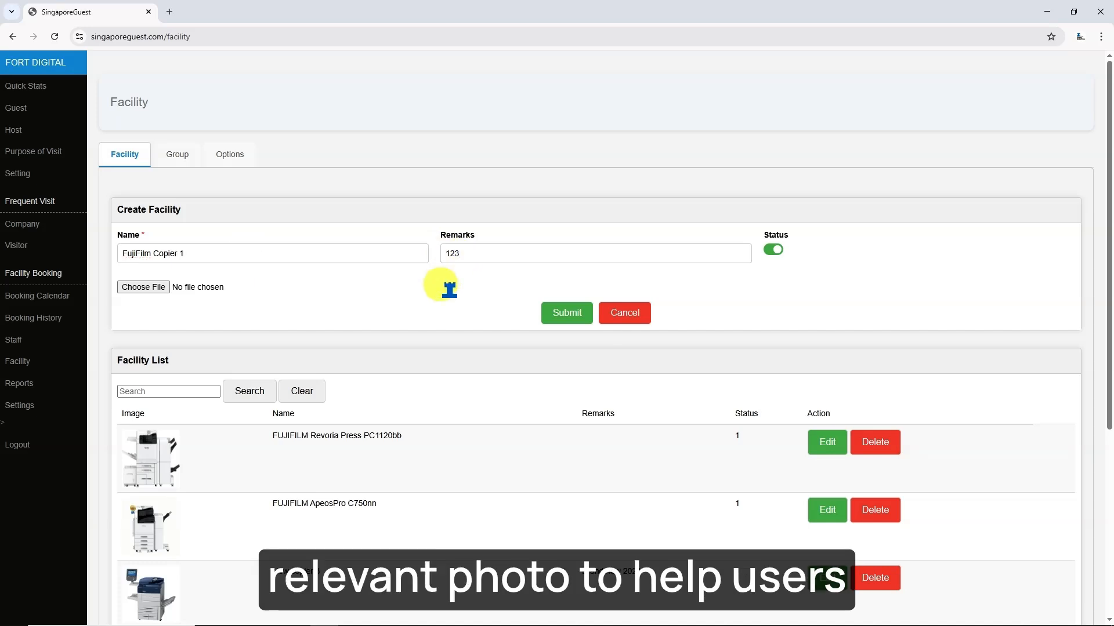
pyautogui.click(143, 287)
pyautogui.doubleClick(442, 87)
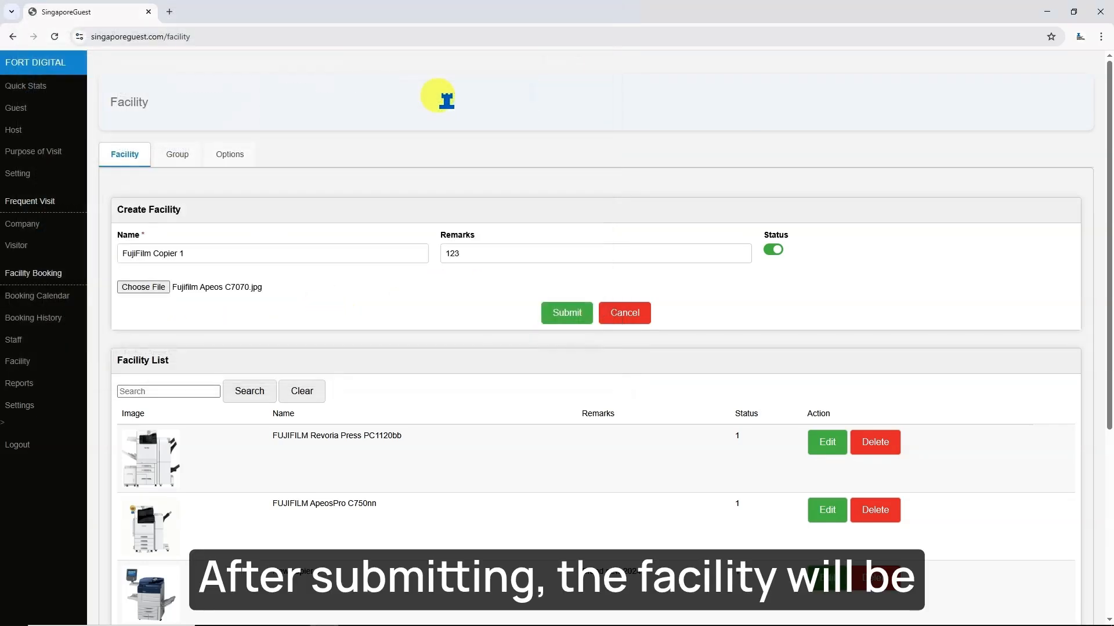
pyautogui.click(554, 312)
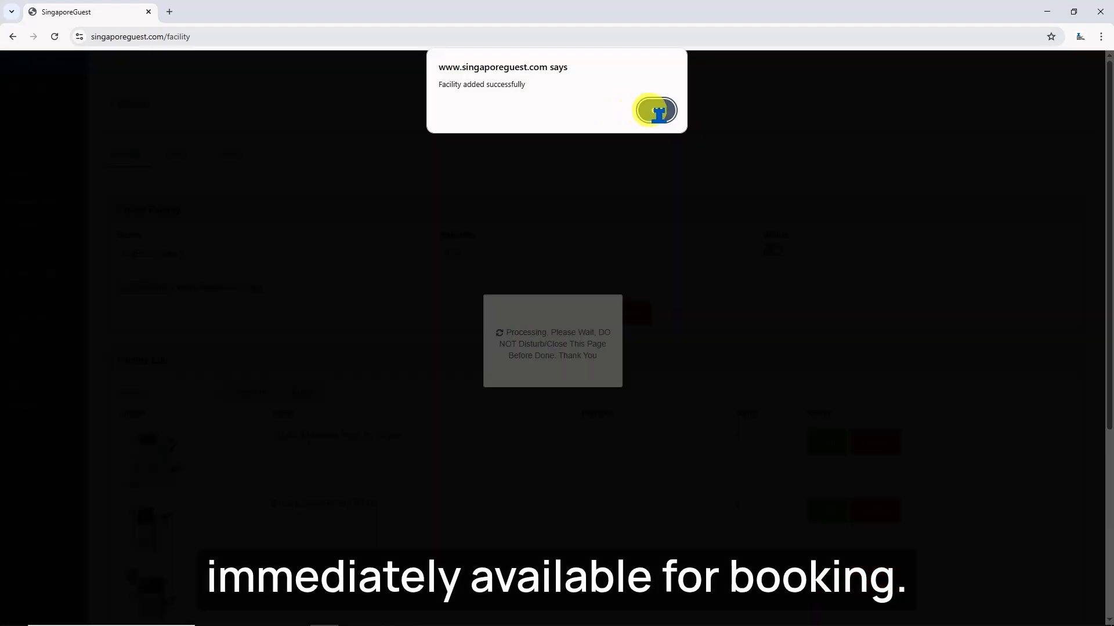
pyautogui.click(658, 111)
# - View FujiFilm Copier 1's edit details, close them, then delete the facility
pyautogui.scroll(-5, 162, 455)
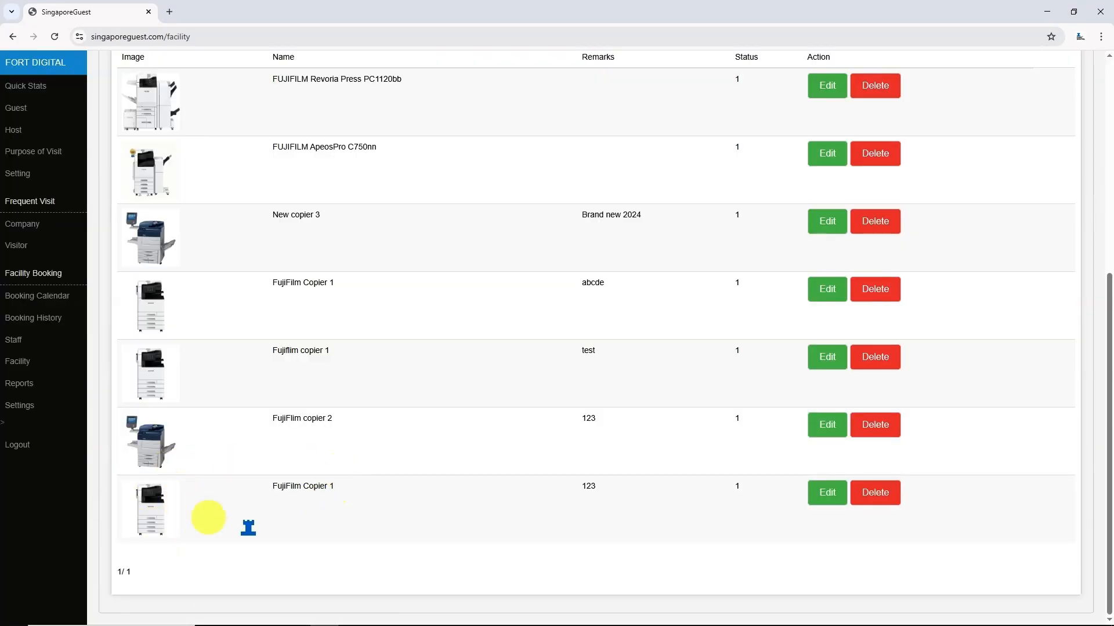
pyautogui.scroll(5, 226, 310)
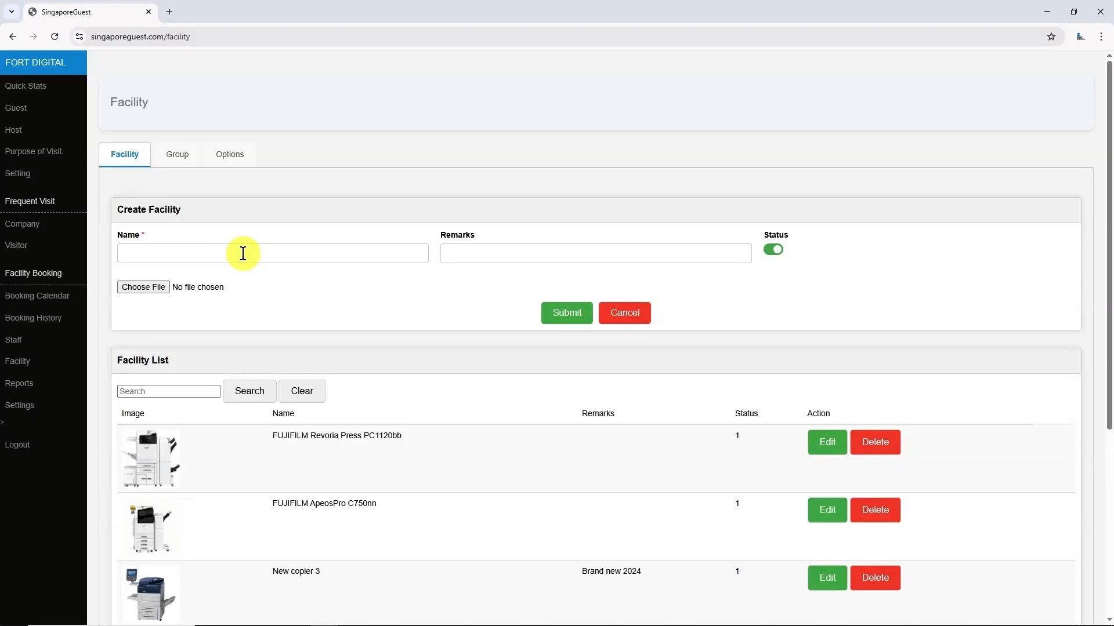
pyautogui.scroll(-6, 243, 253)
pyautogui.click(825, 489)
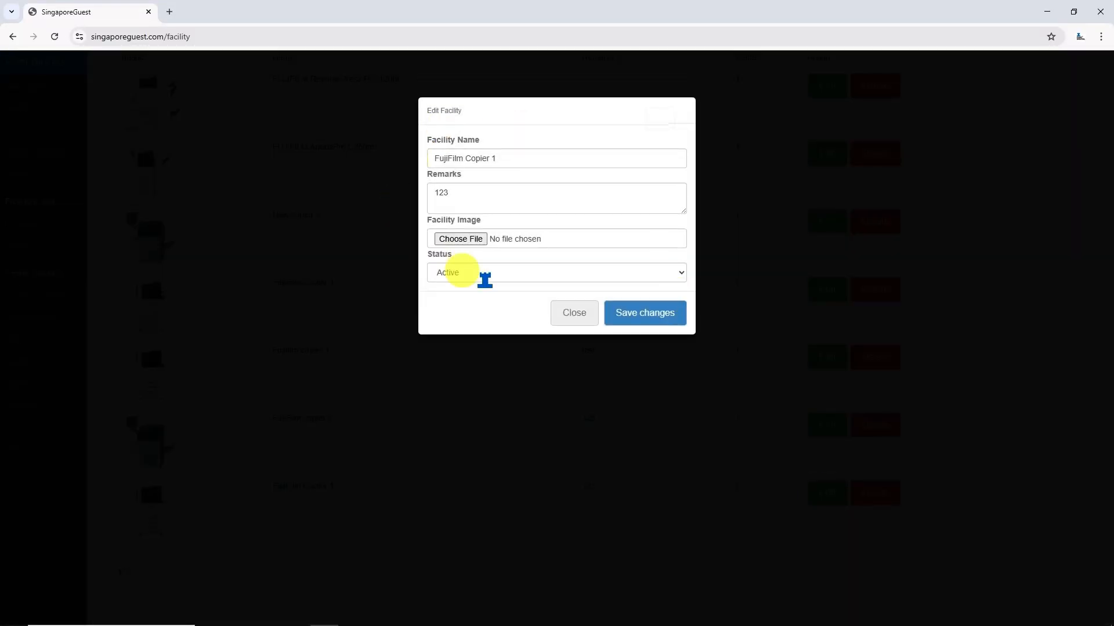
pyautogui.click(574, 313)
pyautogui.click(875, 492)
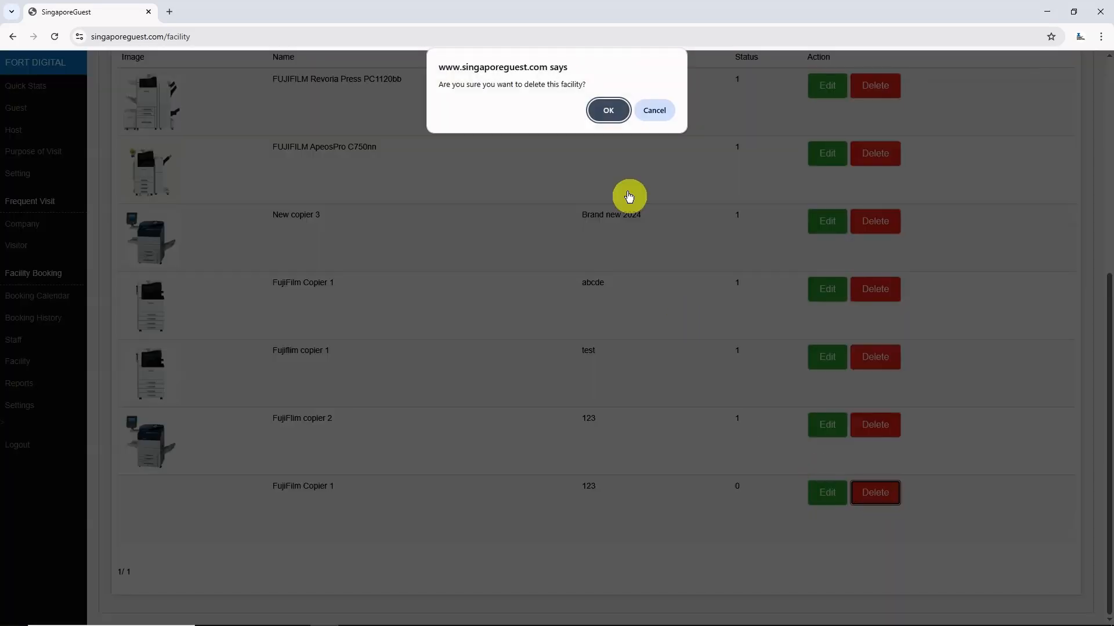
pyautogui.click(608, 110)
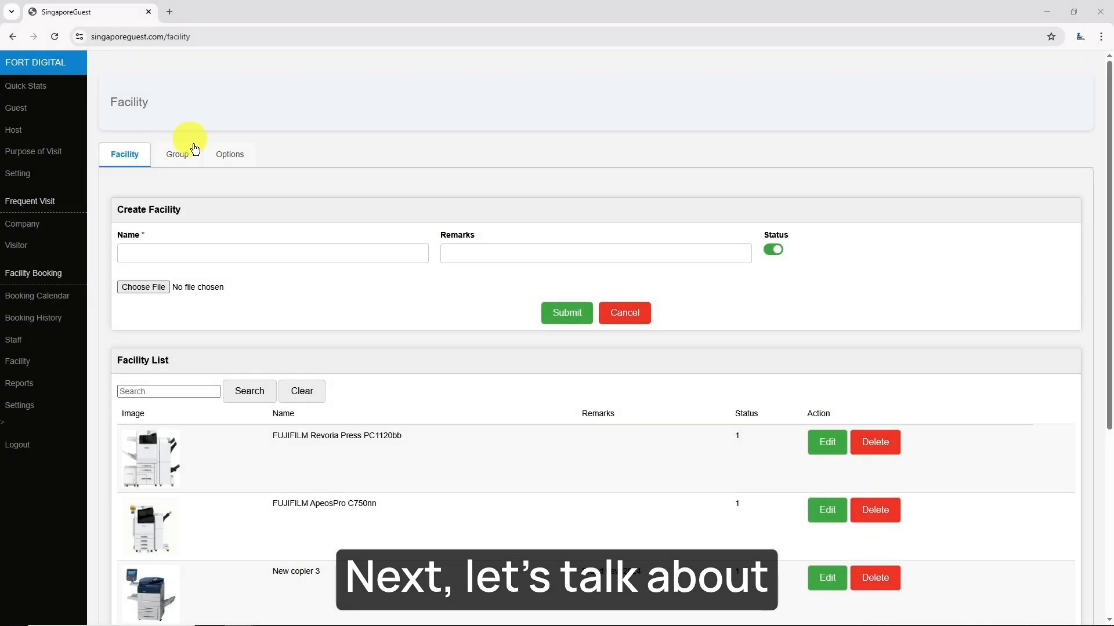
# - Create a facility group named 'Big Hall' with remarks 123
pyautogui.click(177, 162)
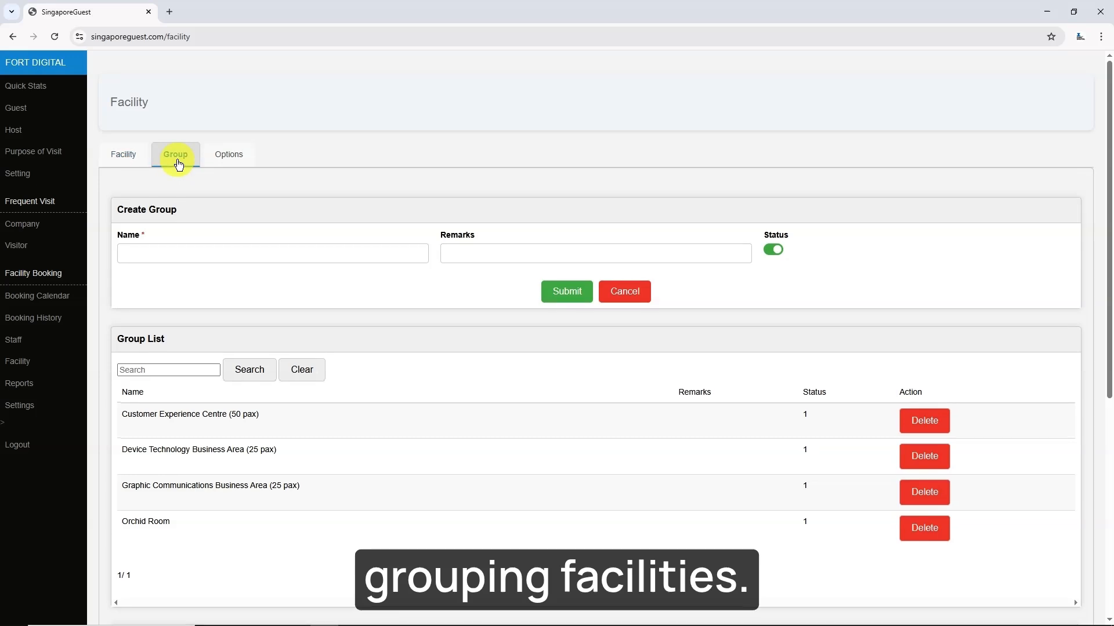
pyautogui.scroll(-6, 288, 292)
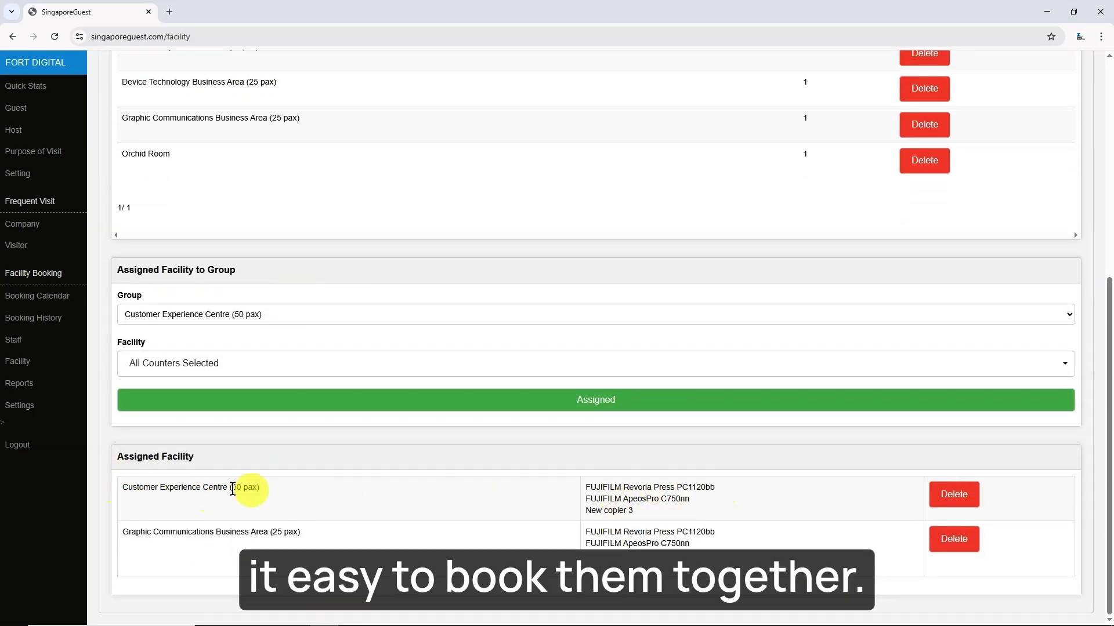
pyautogui.scroll(6, 273, 496)
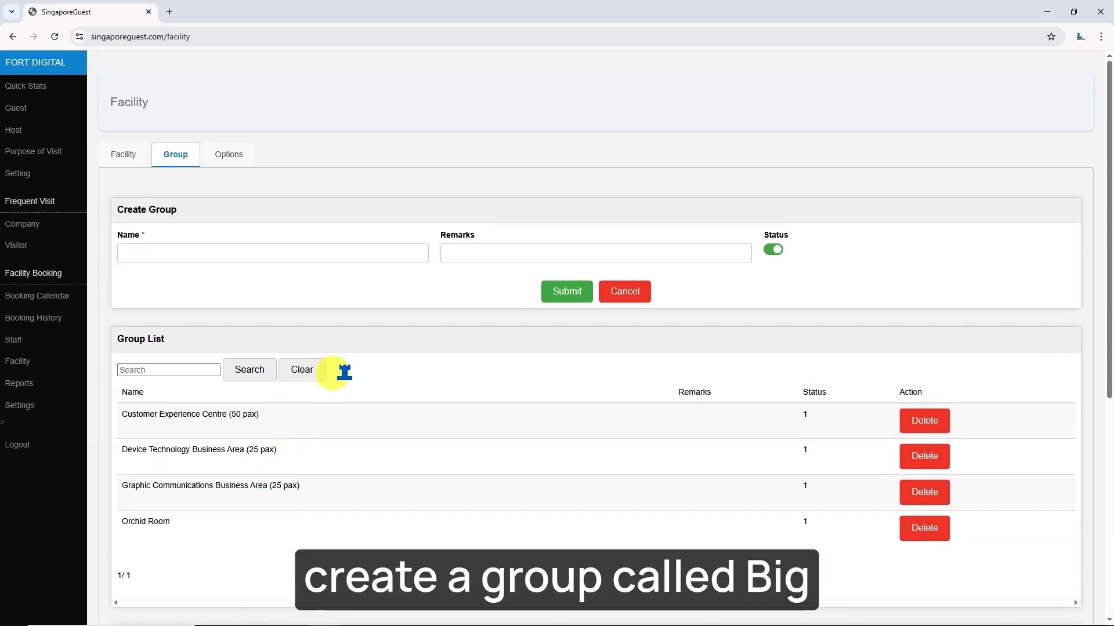
pyautogui.click(299, 254)
pyautogui.write('Big Hall')
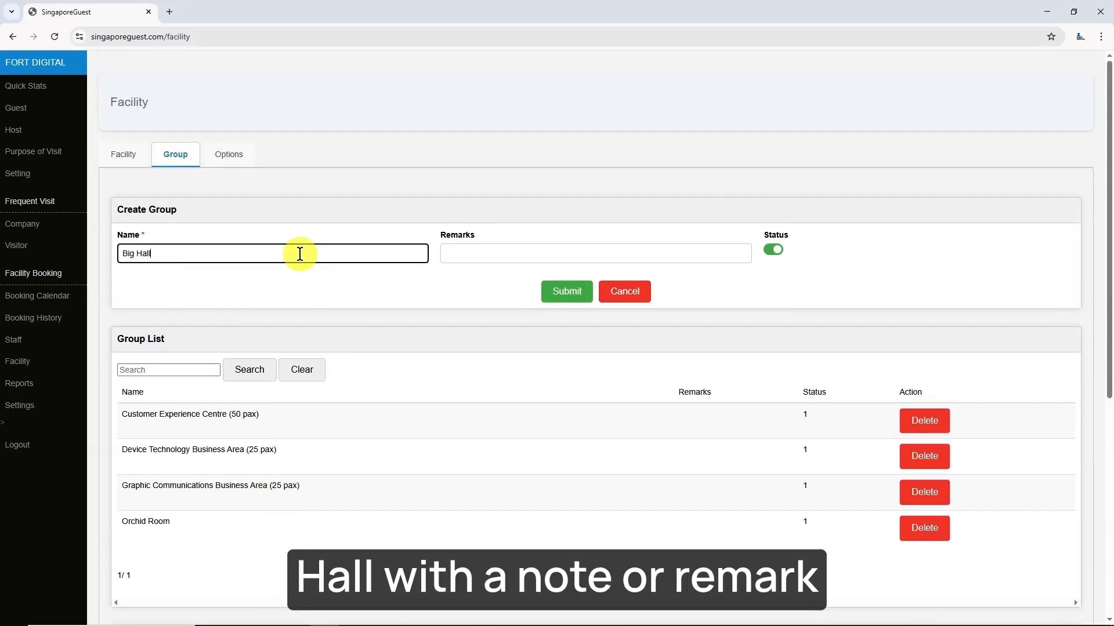
pyautogui.press('Tab')
pyautogui.write('123')
pyautogui.click(565, 292)
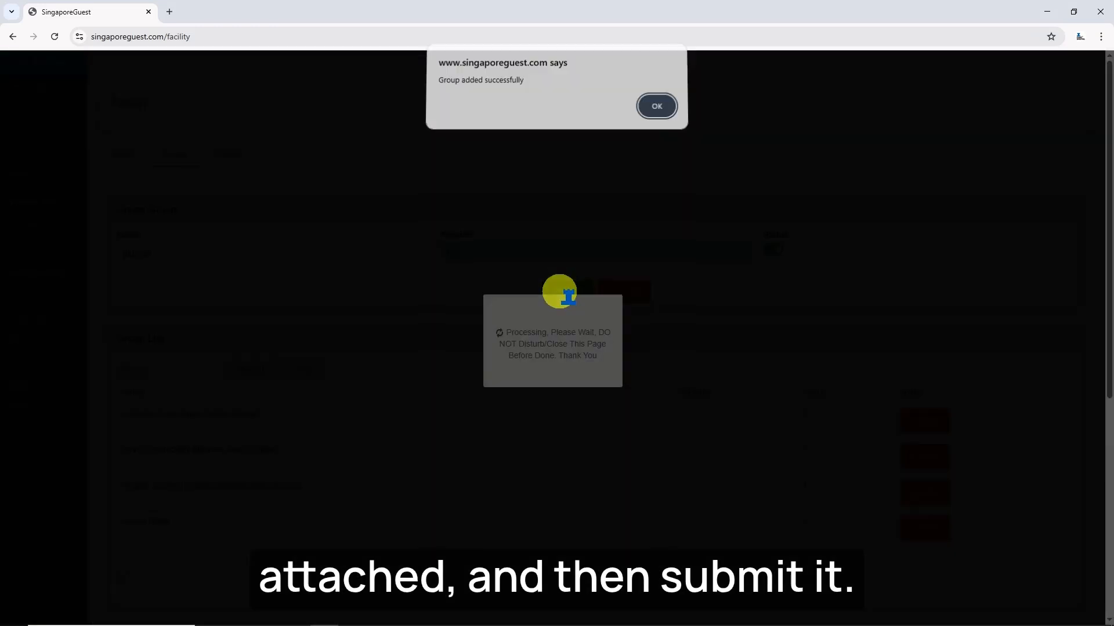
pyautogui.click(657, 112)
# - Assign the three FujiFilm copiers to the Big Hall group
pyautogui.scroll(-8, 406, 290)
pyautogui.click(192, 315)
pyautogui.click(210, 387)
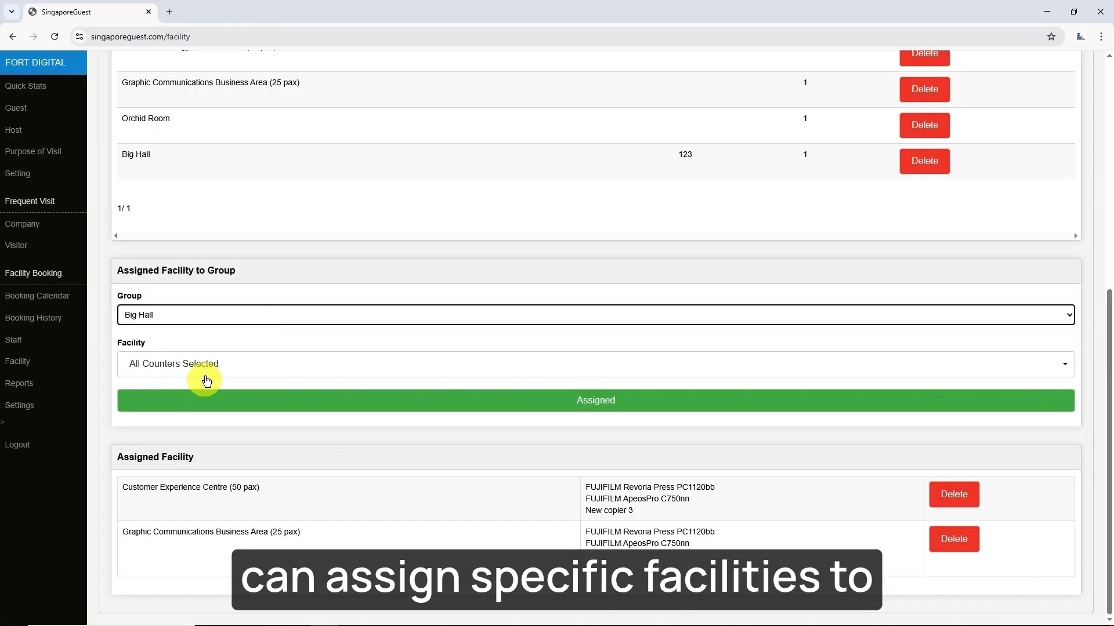
pyautogui.click(211, 364)
pyautogui.click(174, 514)
pyautogui.click(174, 544)
pyautogui.click(174, 574)
pyautogui.click(388, 406)
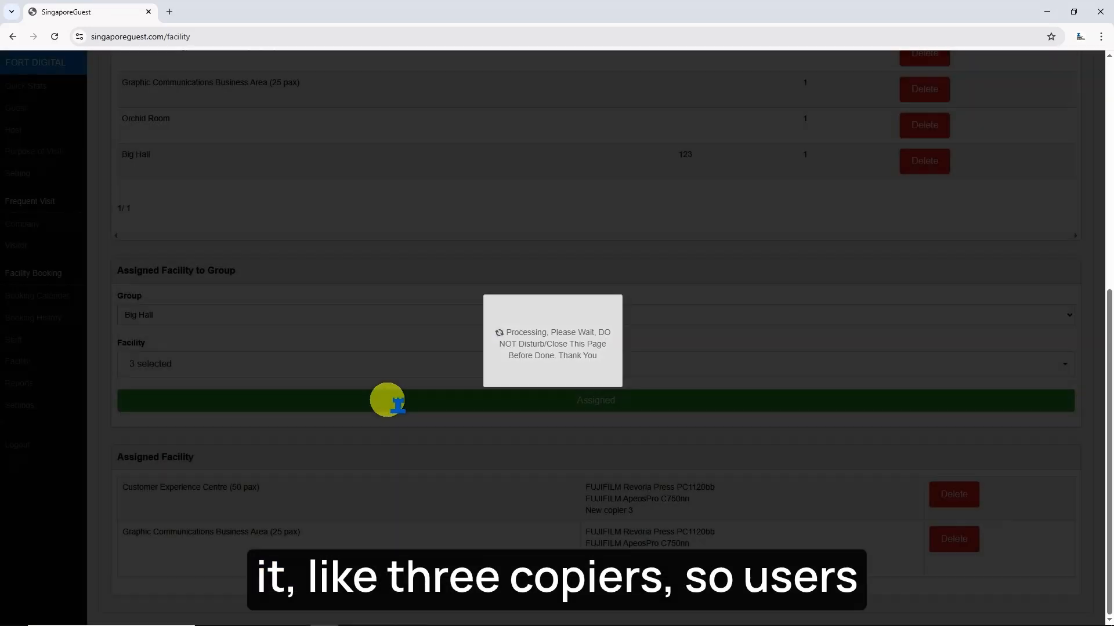
pyautogui.scroll(-1, 387, 400)
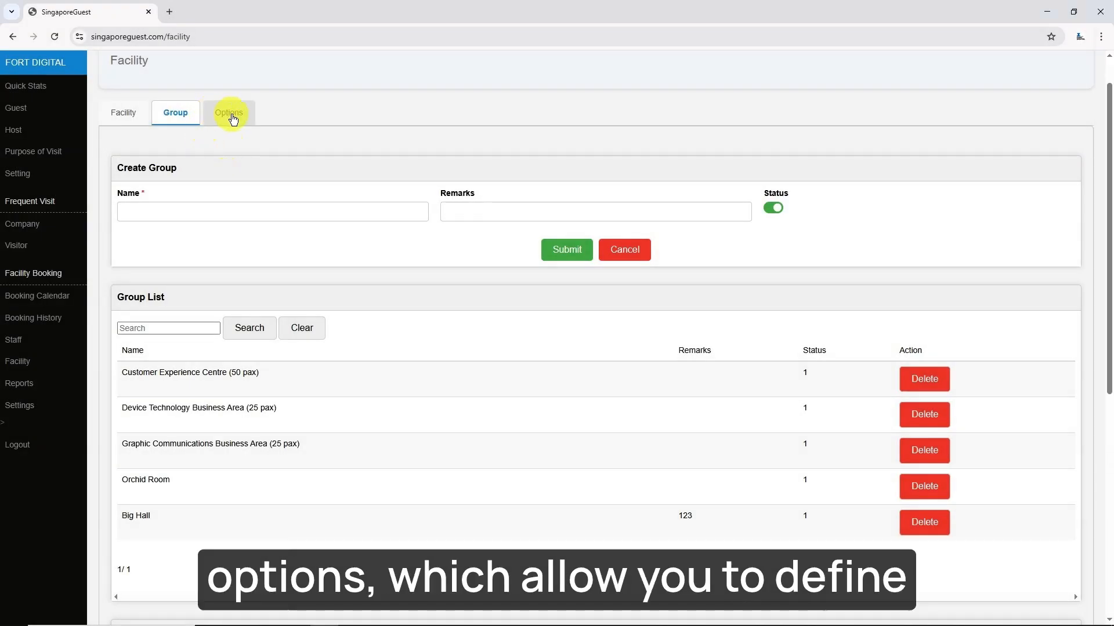
# - Create a new facility option named 'Red' on the Options tab
pyautogui.click(231, 116)
pyautogui.scroll(-3, 418, 286)
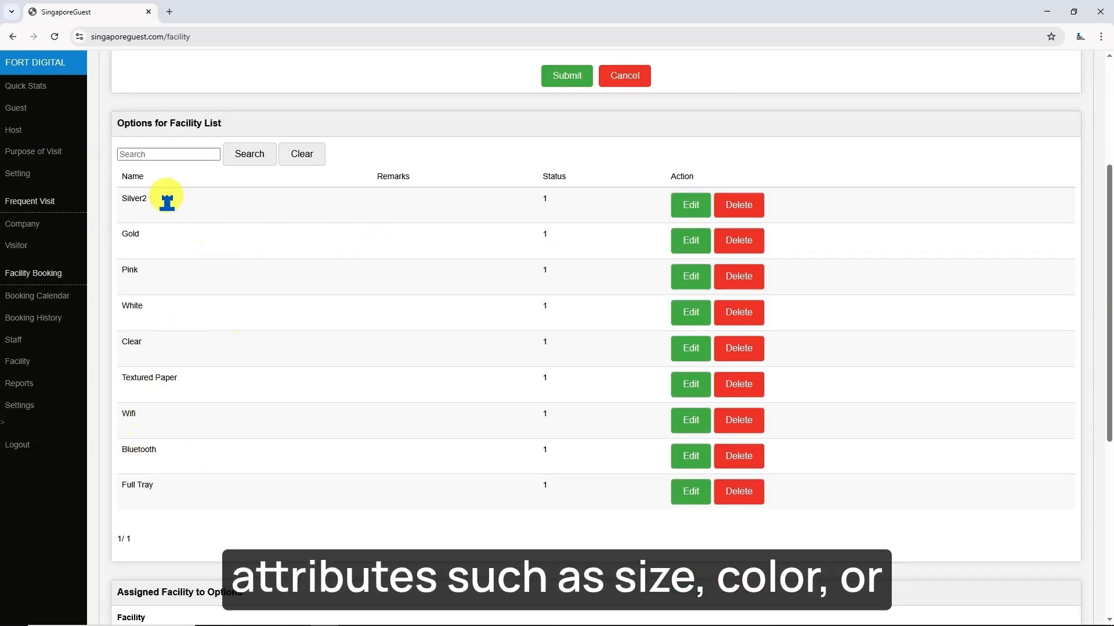
pyautogui.scroll(4, 220, 212)
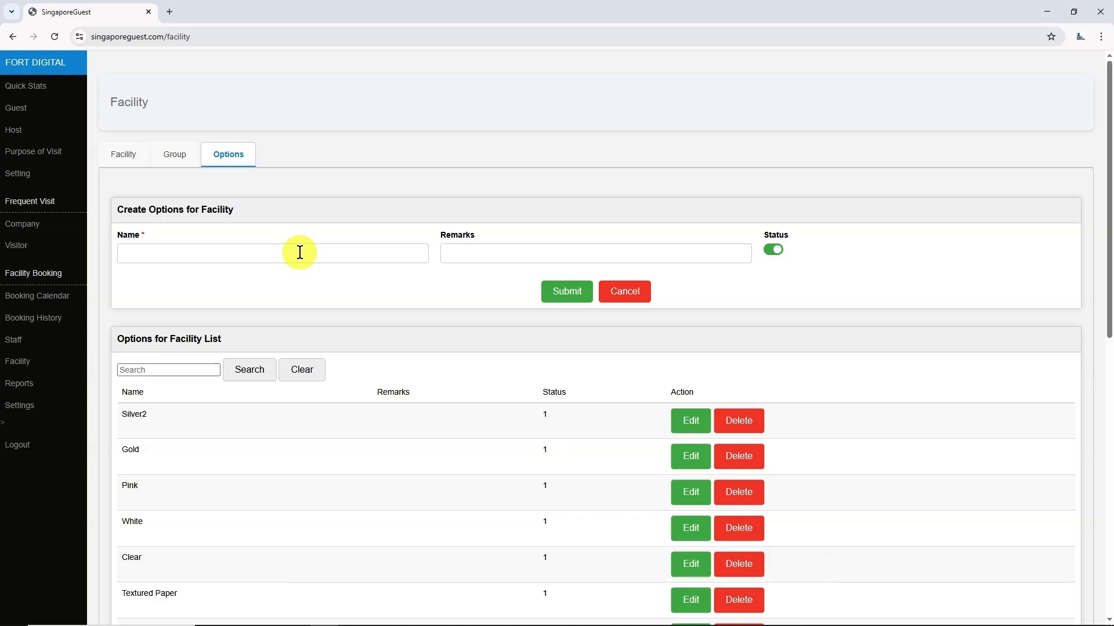
pyautogui.write('Red')
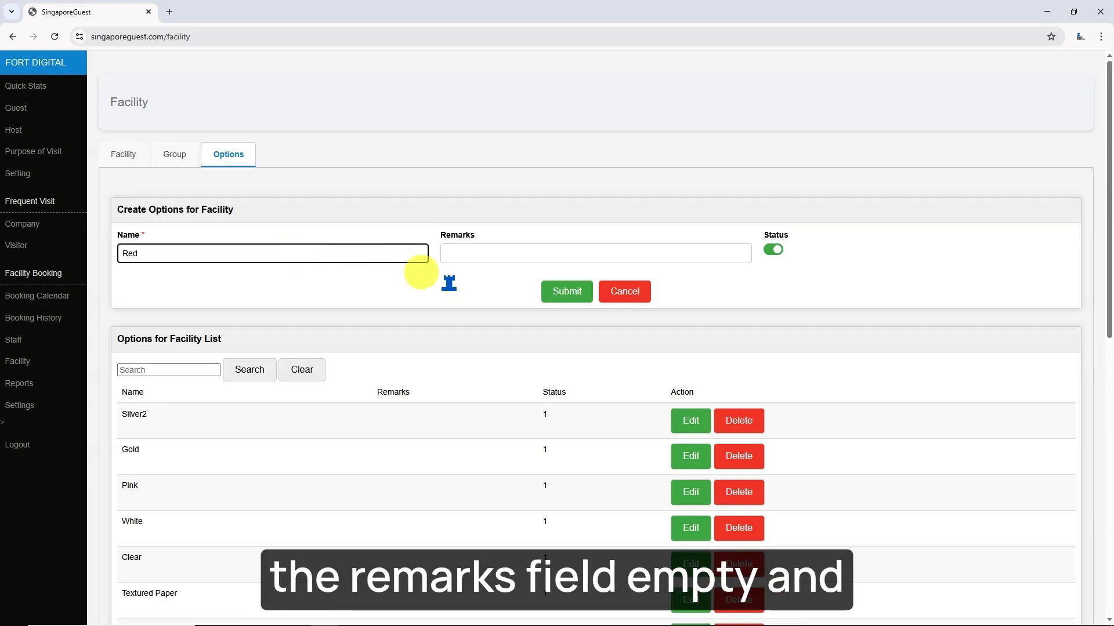
pyautogui.click(452, 282)
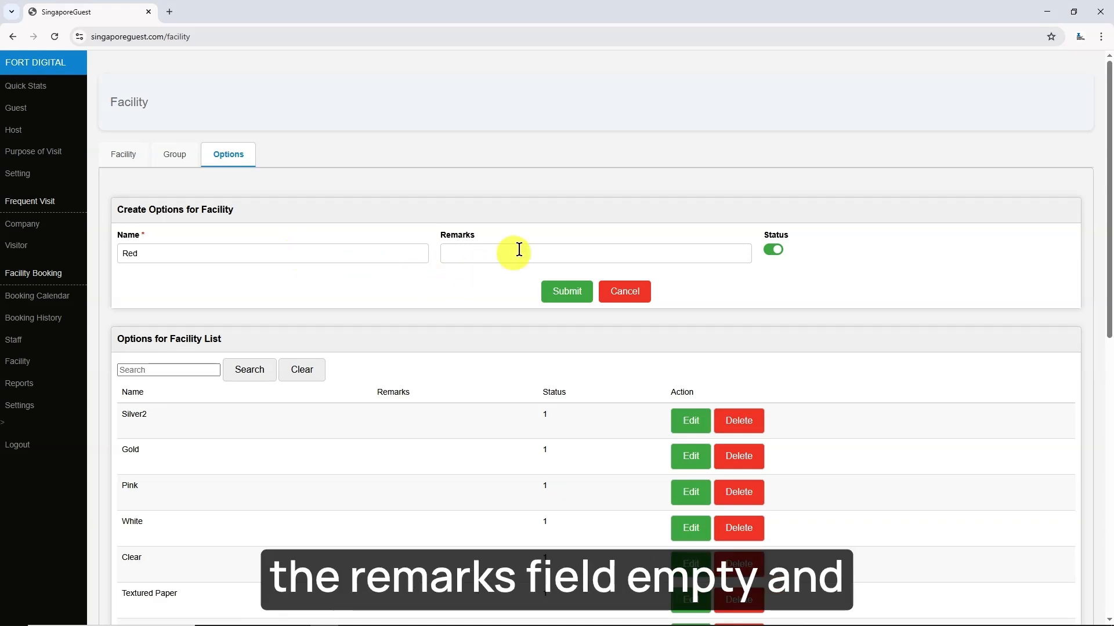
pyautogui.click(571, 293)
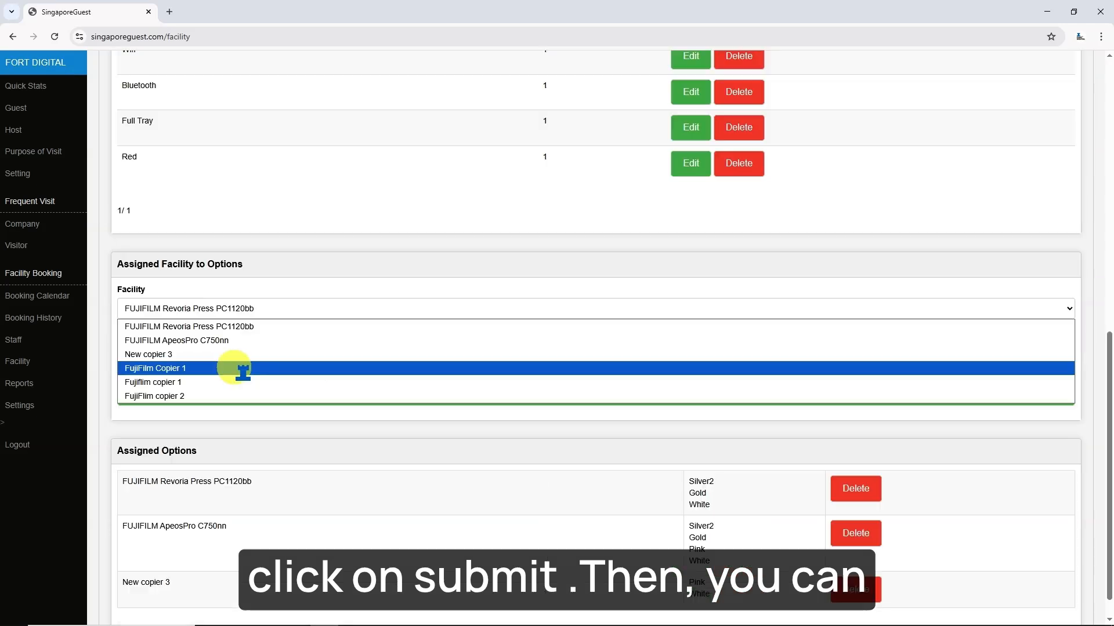
# - Assign the Red option to FujiFilm Copier 1
pyautogui.click(231, 366)
pyautogui.click(232, 356)
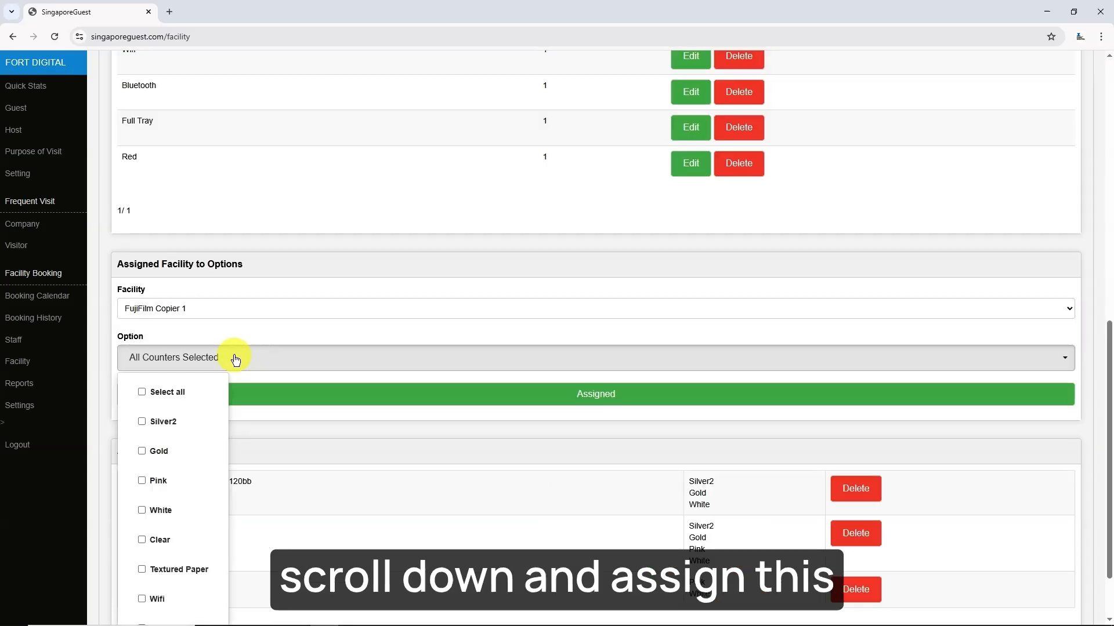
pyautogui.scroll(-2, 235, 359)
pyautogui.click(152, 607)
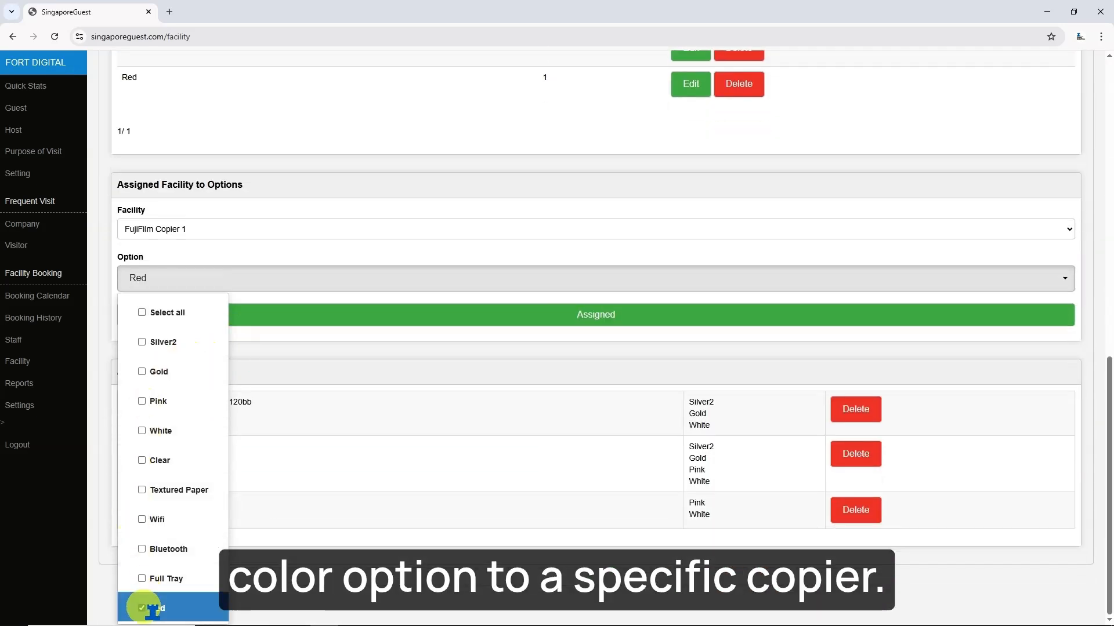
pyautogui.click(458, 313)
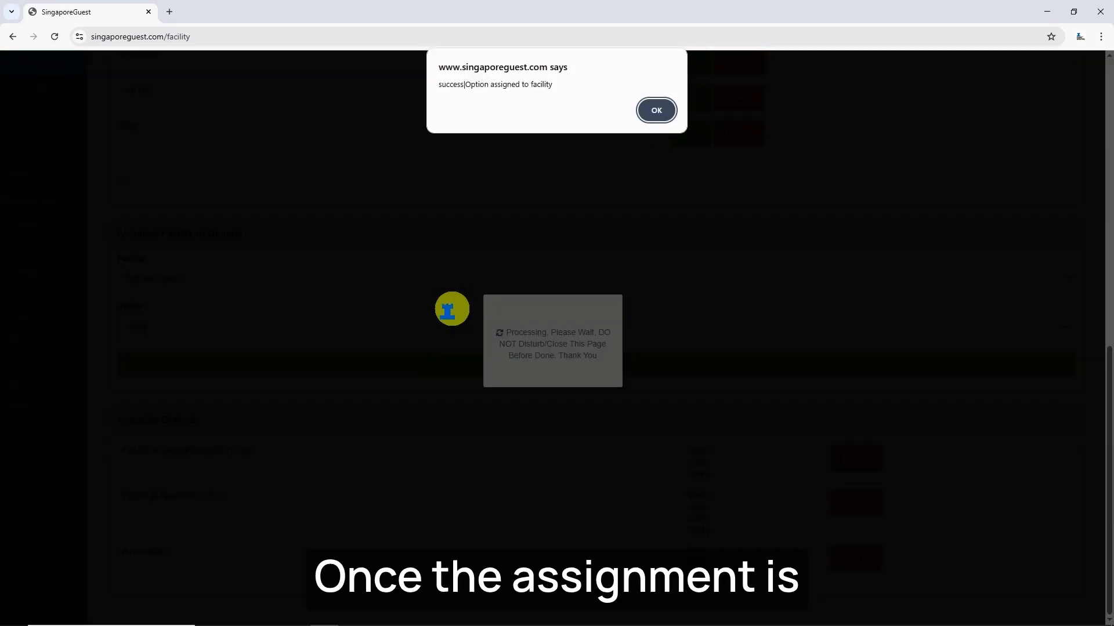
pyautogui.click(661, 119)
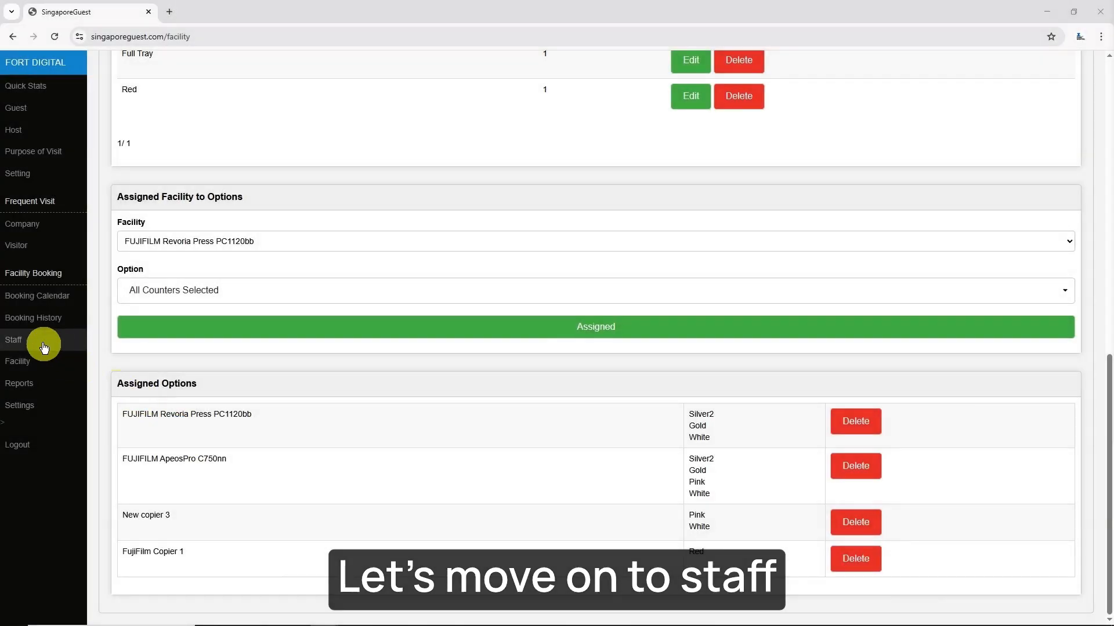
# - On the Staff page, enter the new member's name, username, password and e-mail
pyautogui.click(44, 345)
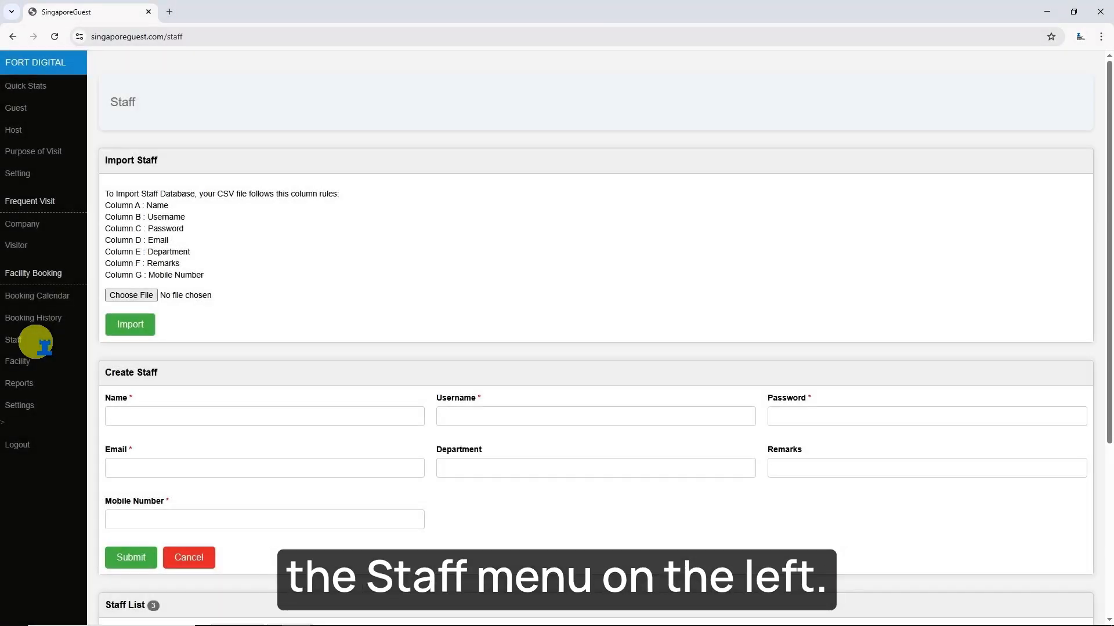
pyautogui.scroll(-3, 363, 371)
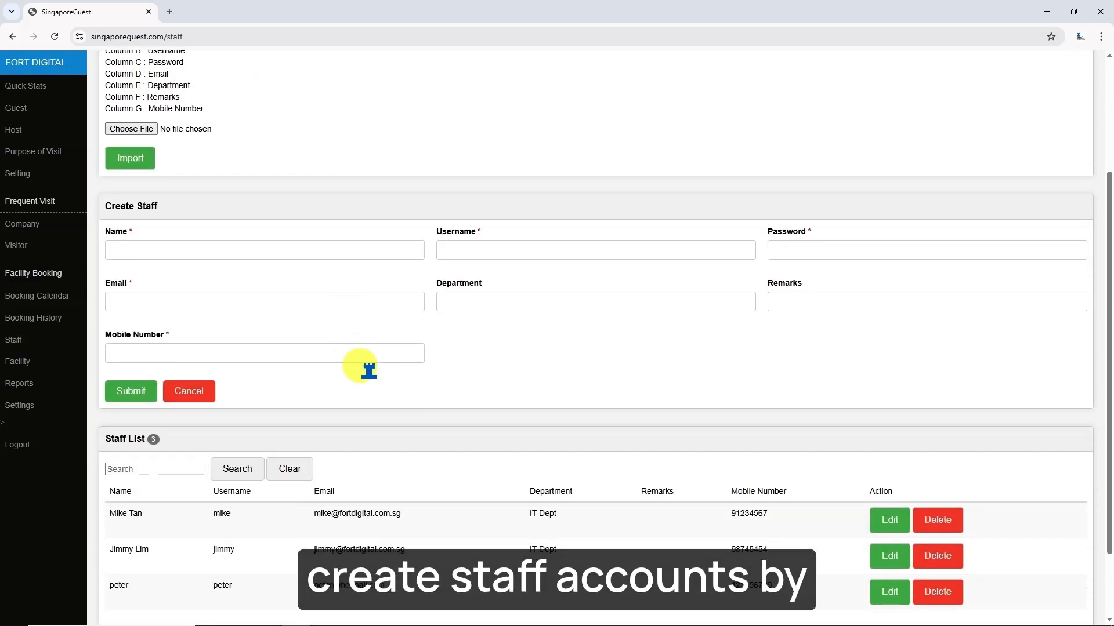
pyautogui.scroll(-1, 369, 371)
pyautogui.scroll(3, 262, 354)
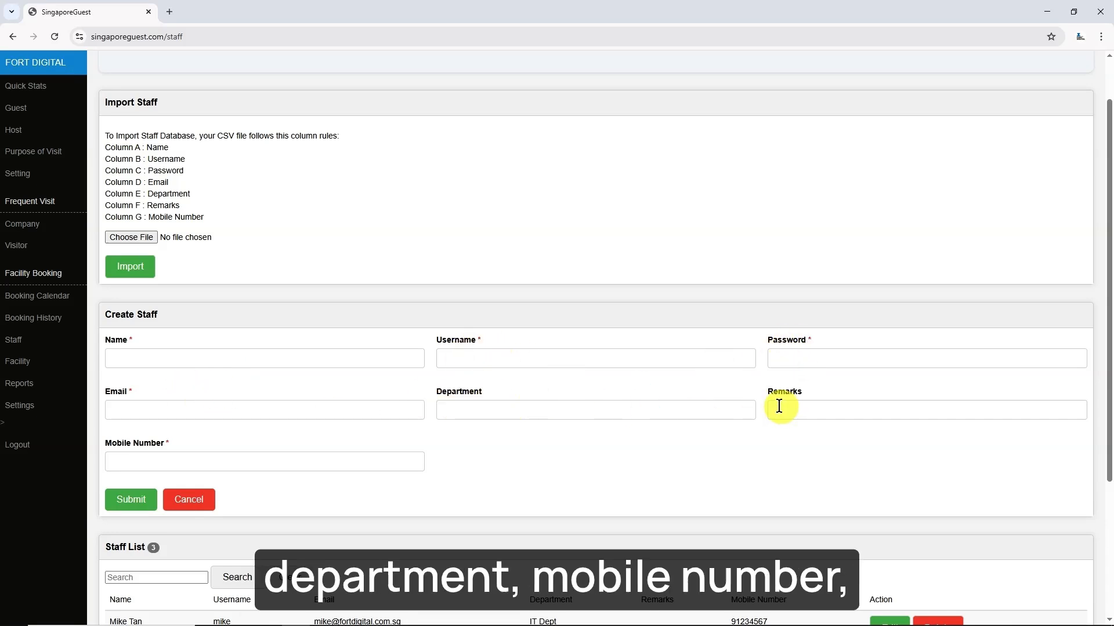
pyautogui.scroll(1, 228, 403)
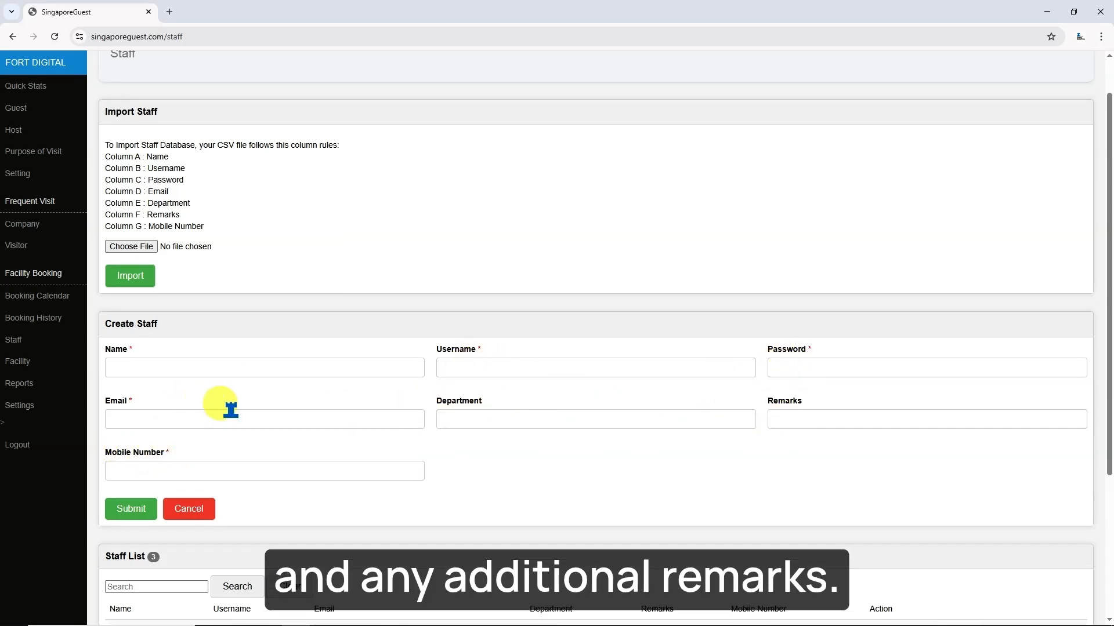
pyautogui.click(261, 416)
pyautogui.press('Tab')
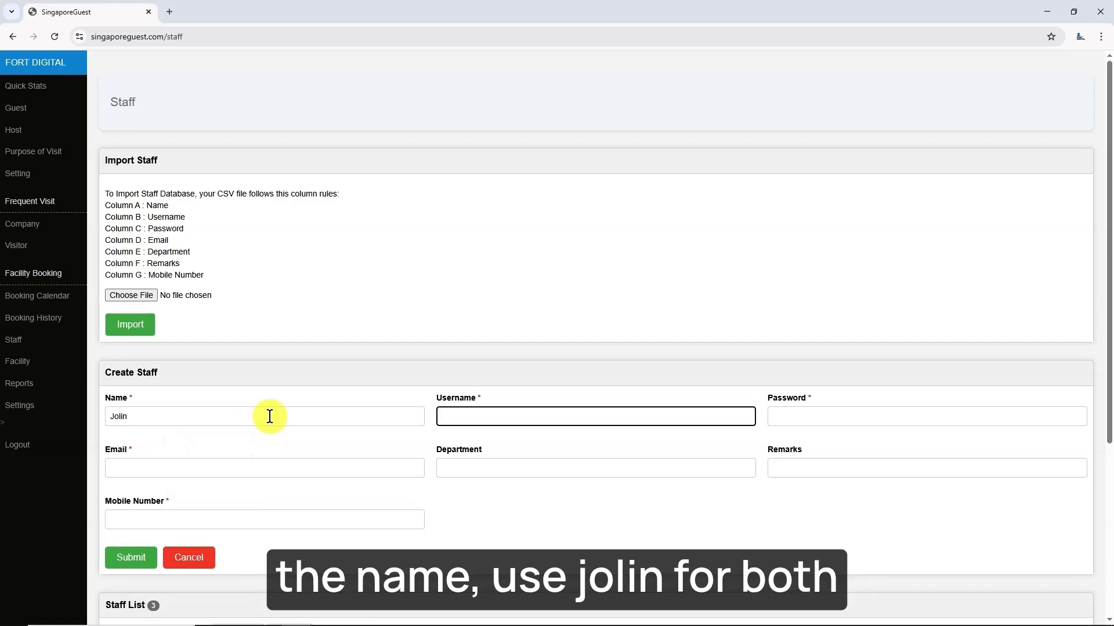
pyautogui.press('Tab')
pyautogui.press('Tab')
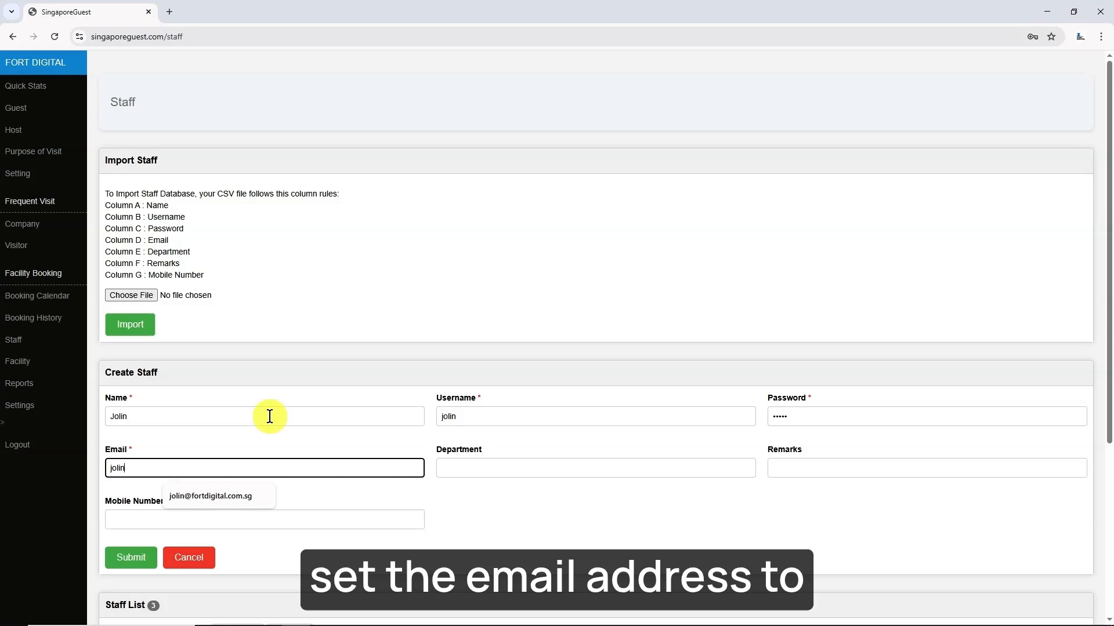
pyautogui.press('Down')
pyautogui.press('Return')
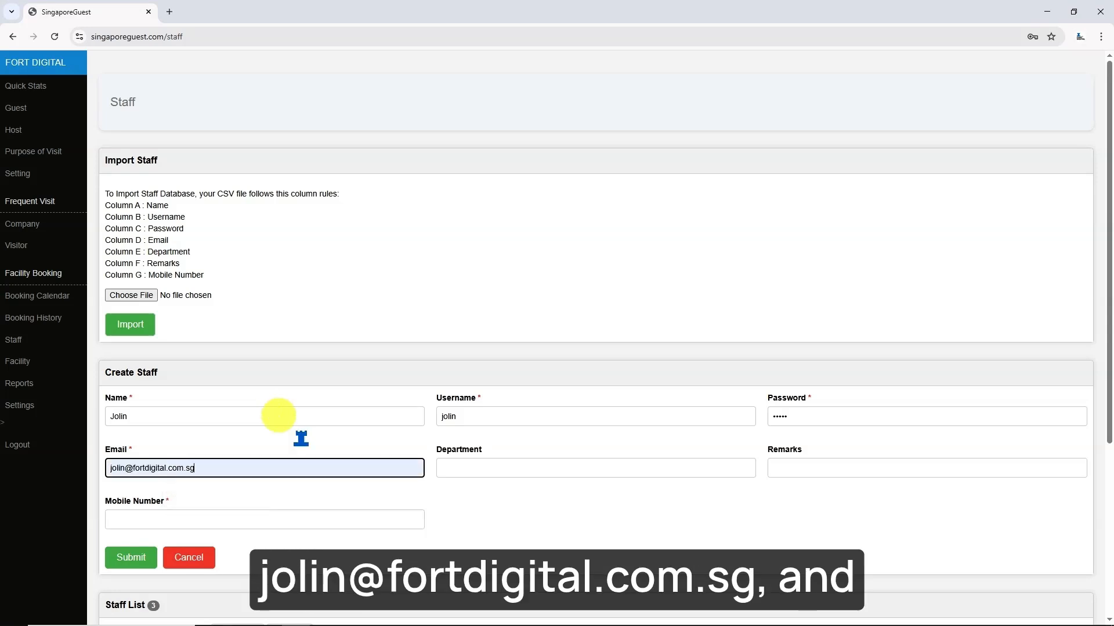
# - Add the staff member's mobile number and submit the new account
pyautogui.click(398, 518)
pyautogui.write('12345678')
pyautogui.click(350, 550)
pyautogui.click(131, 558)
pyautogui.click(652, 110)
pyautogui.scroll(-5, 356, 390)
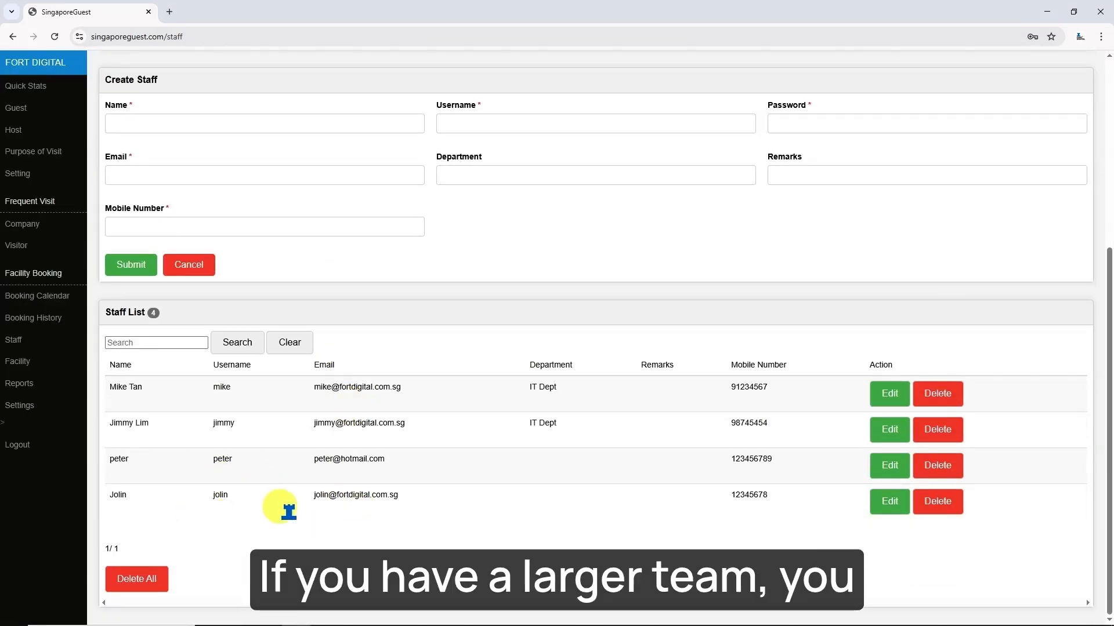
pyautogui.scroll(5, 288, 511)
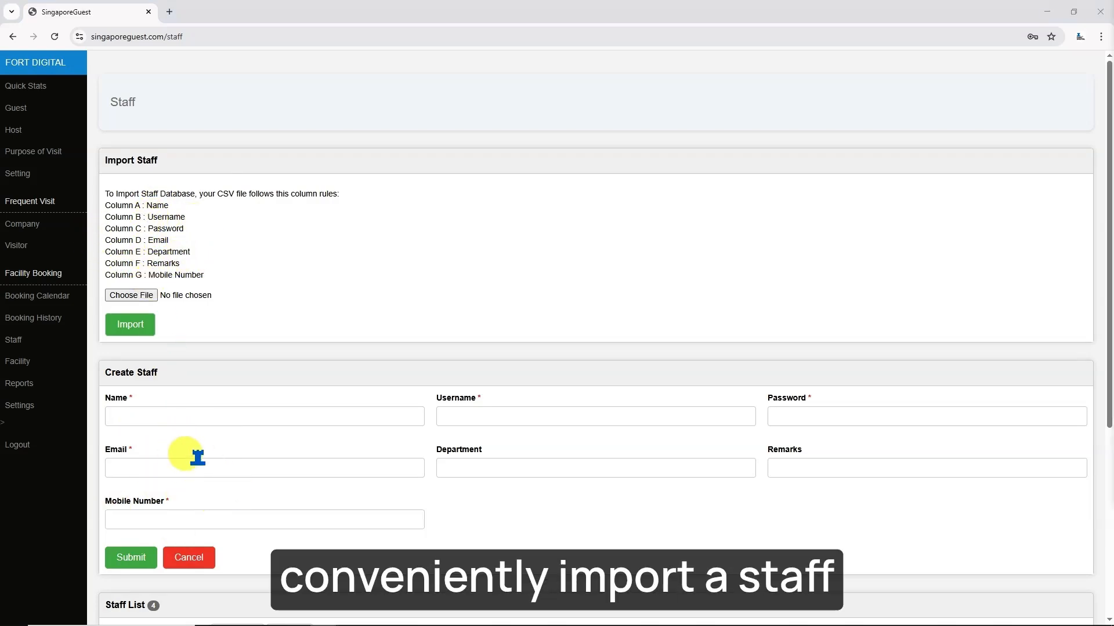
# - Choose Staff List.csv, check its columns in Excel, and import it
pyautogui.click(145, 295)
pyautogui.doubleClick(182, 92)
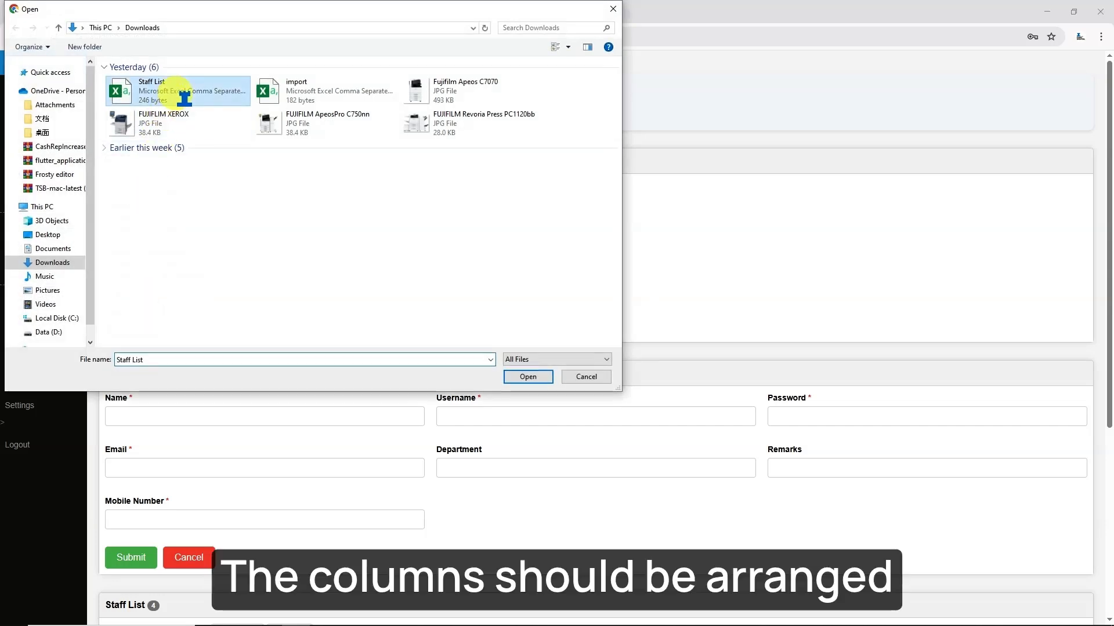
pyautogui.click(339, 618)
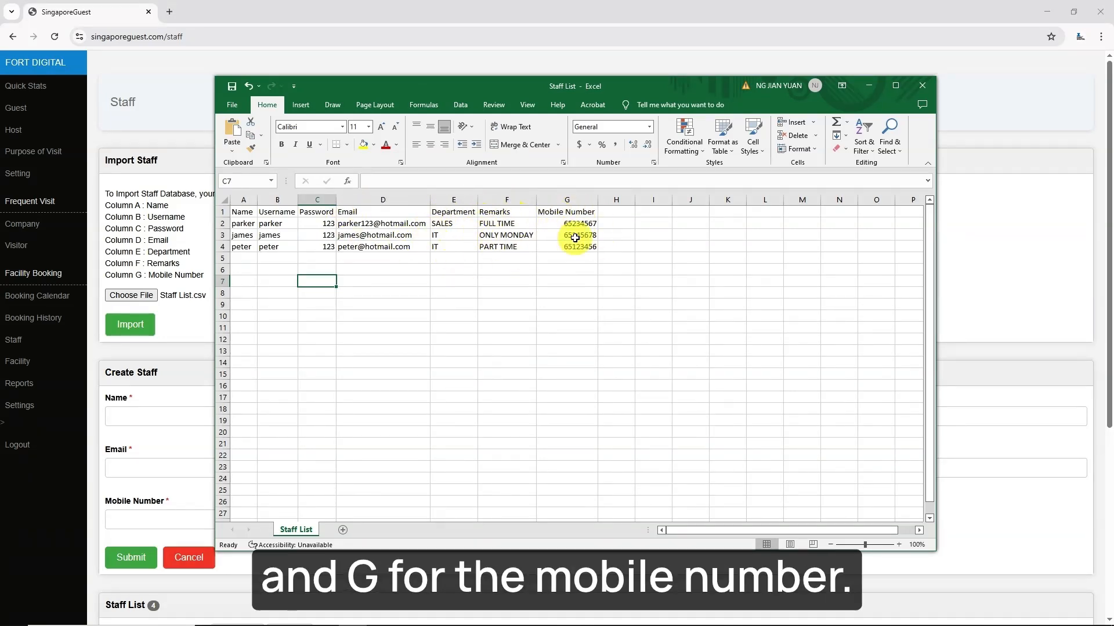
pyautogui.click(197, 359)
pyautogui.click(130, 325)
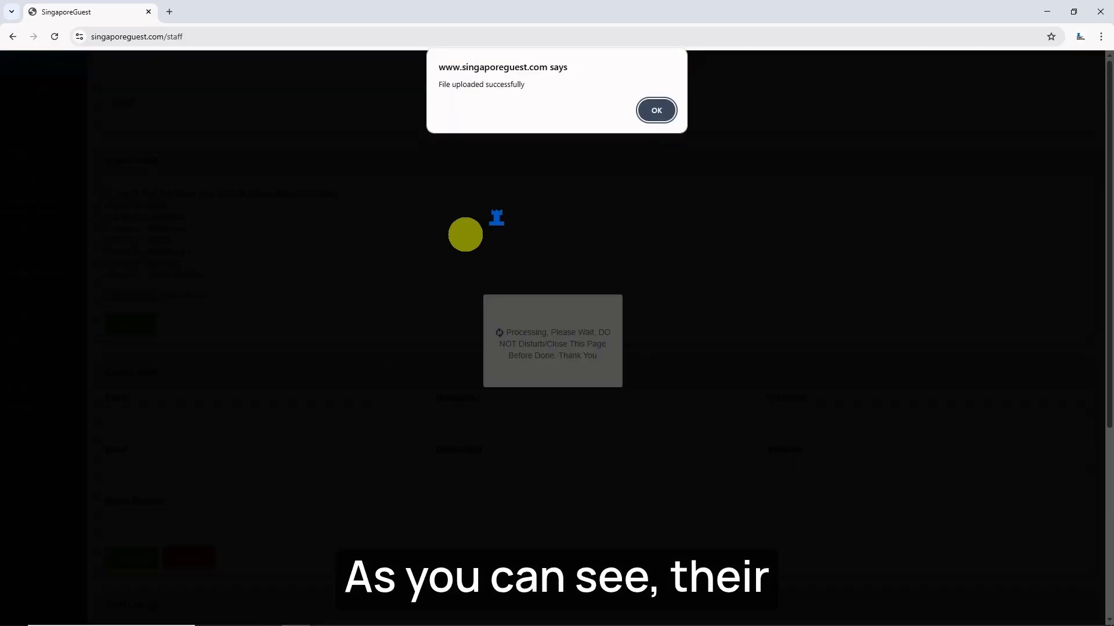
pyautogui.click(656, 110)
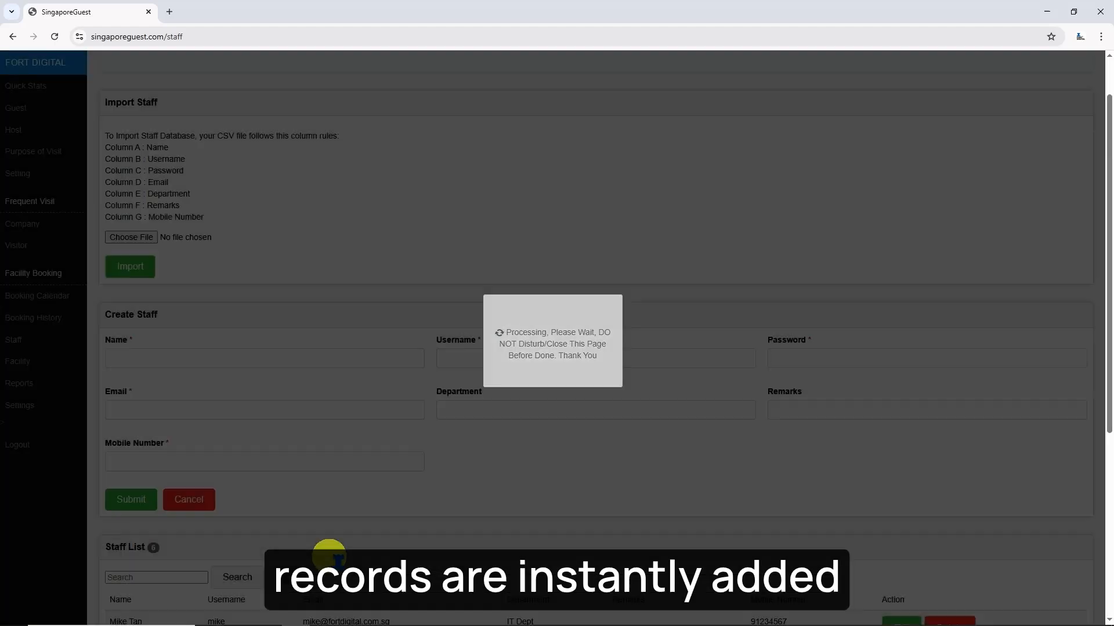
pyautogui.scroll(-5, 332, 555)
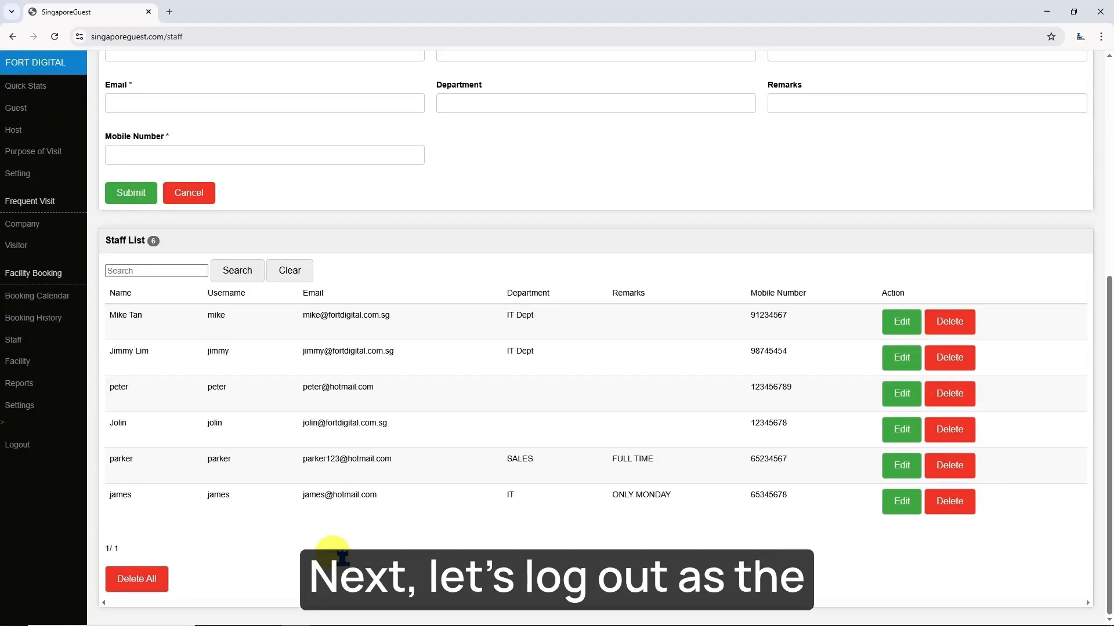
# - Log out of the admin account and sign in as the new staff member
pyautogui.click(32, 445)
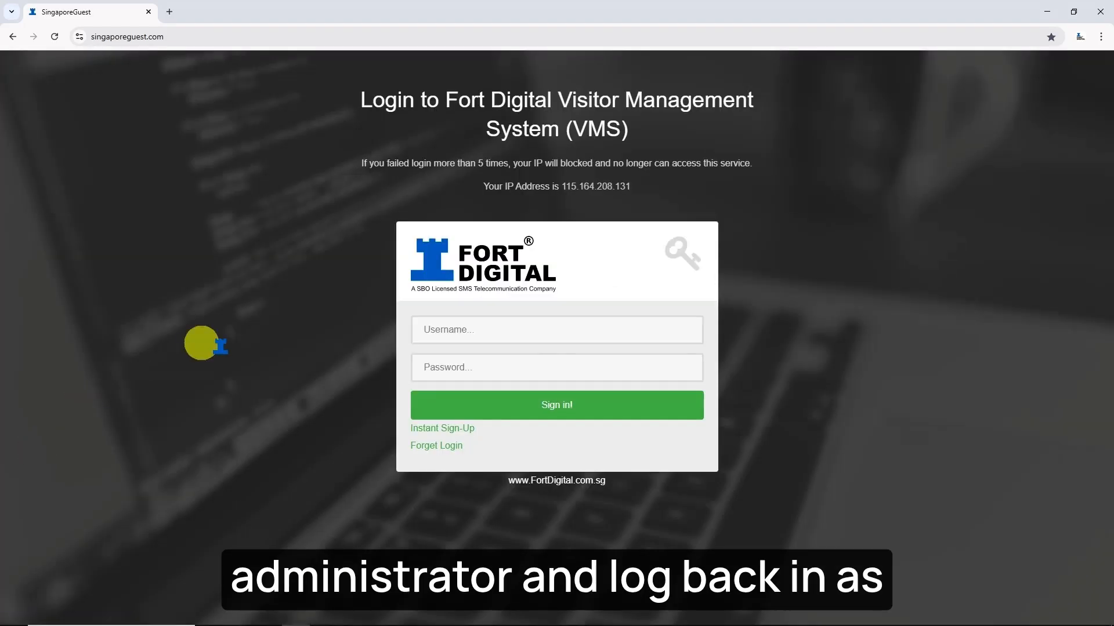
pyautogui.click(445, 329)
pyautogui.write('jolin')
pyautogui.press('Tab')
pyautogui.write('•')
pyautogui.click(542, 404)
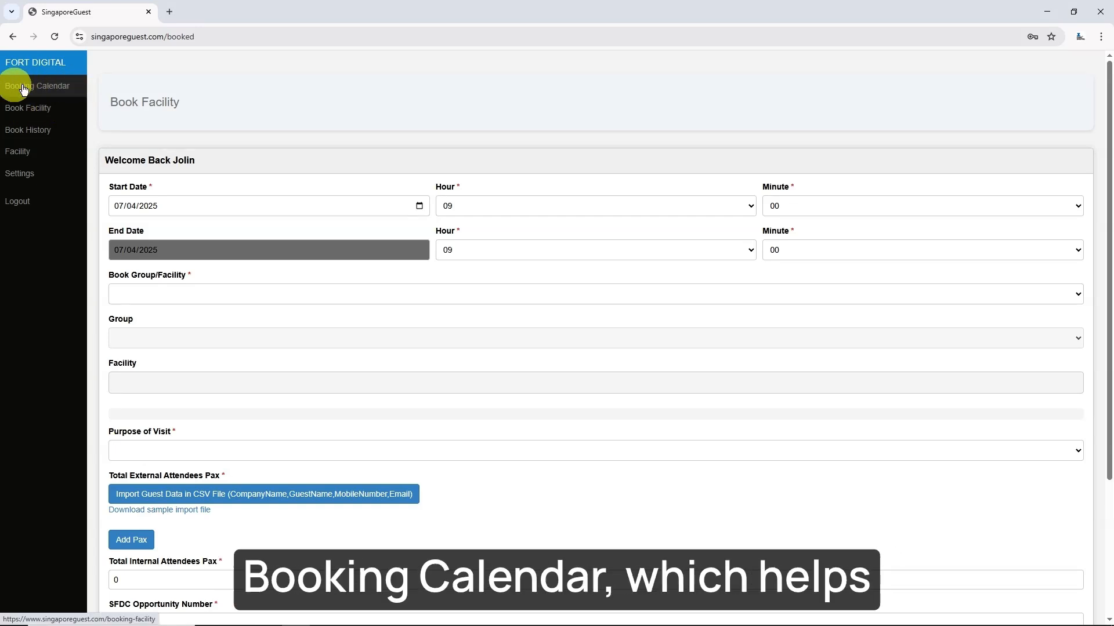
# - Set the booking for 07/05/2025 from 14:00 to 15:00
pyautogui.click(62, 114)
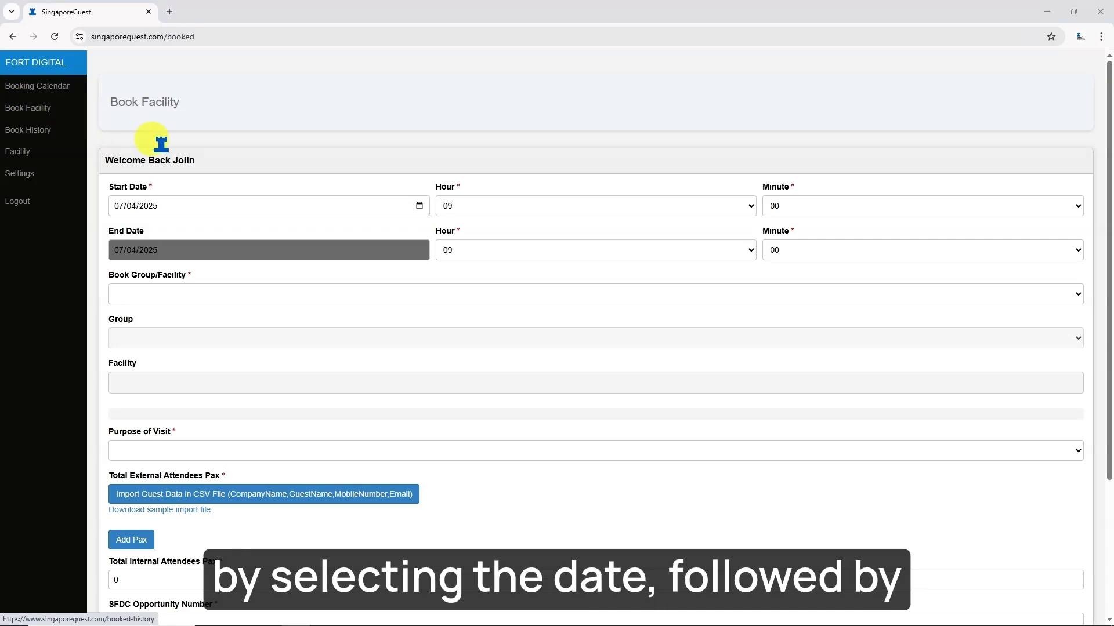
pyautogui.click(420, 206)
pyautogui.click(221, 268)
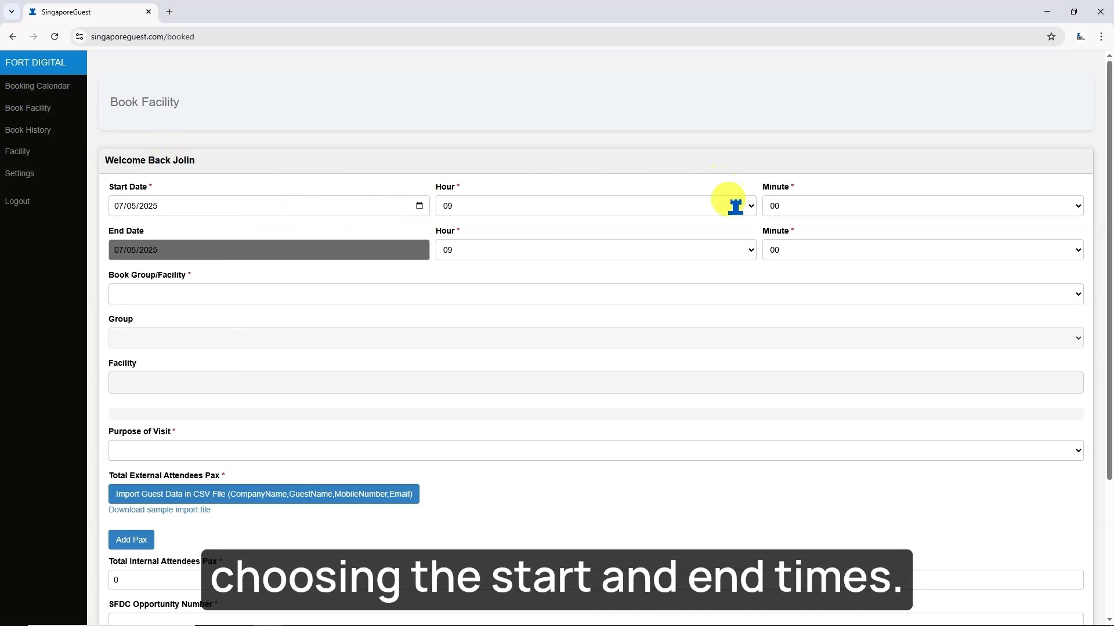
pyautogui.click(732, 206)
pyautogui.click(674, 309)
pyautogui.click(665, 250)
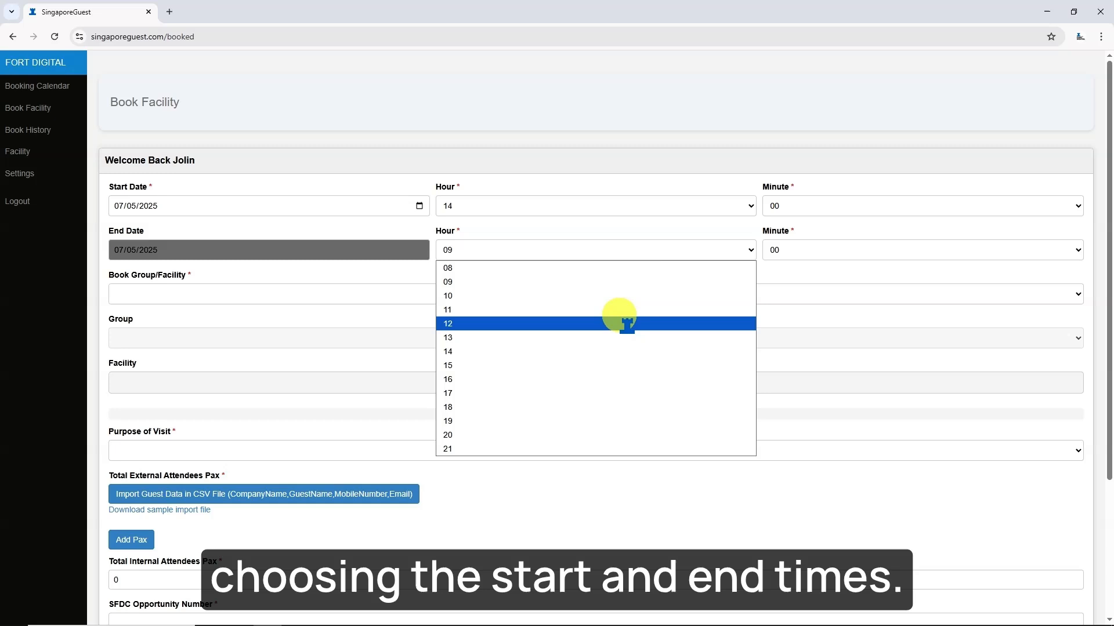
pyautogui.click(615, 360)
# - Book the Big Hall group with Copier option Red and Printer option Gold
pyautogui.click(396, 295)
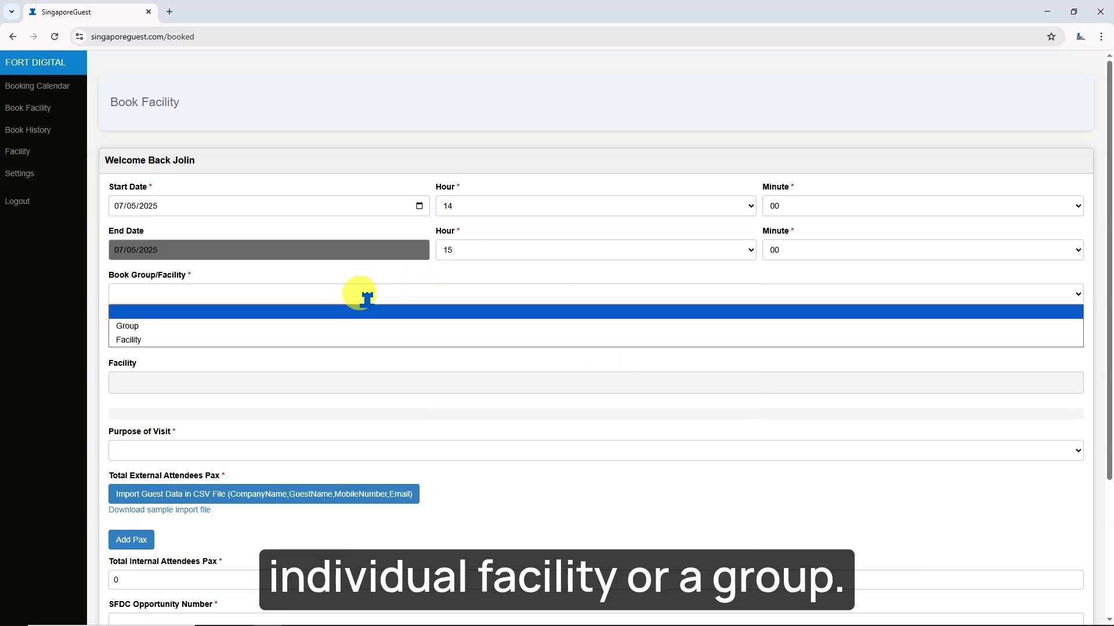
pyautogui.click(164, 328)
pyautogui.scroll(-1, 171, 334)
pyautogui.click(165, 277)
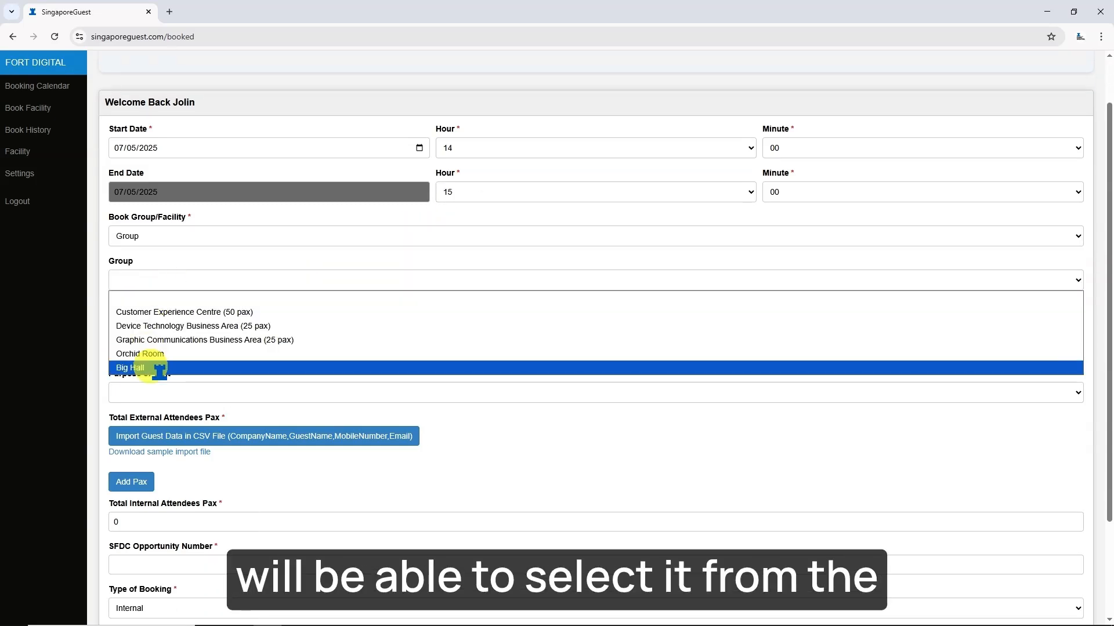
pyautogui.click(128, 368)
pyautogui.scroll(-1, 174, 364)
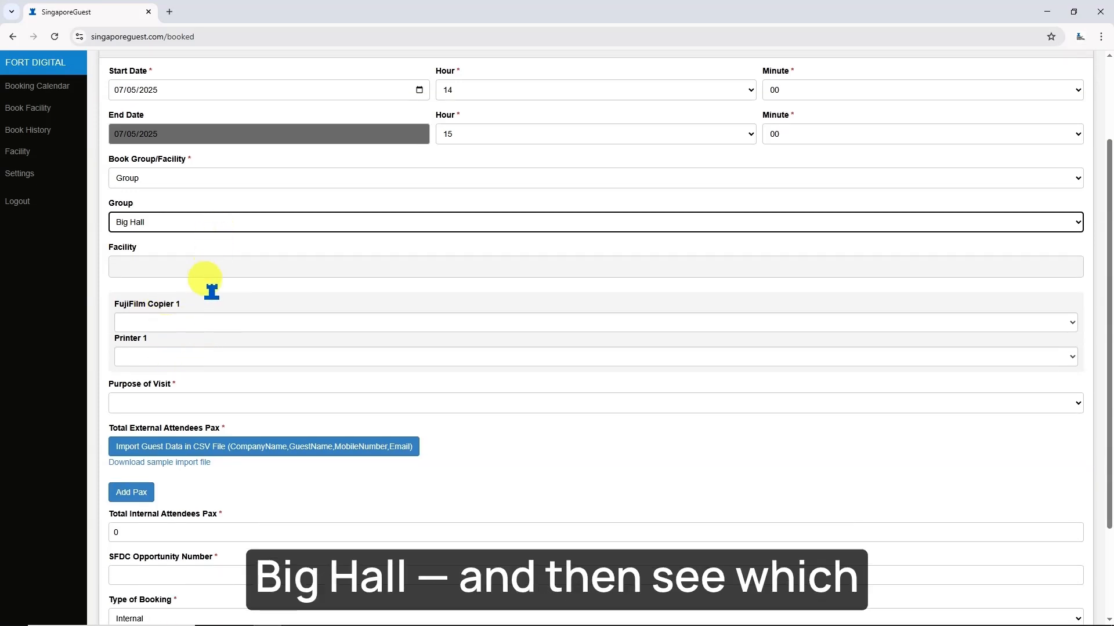
pyautogui.click(185, 325)
pyautogui.click(176, 353)
pyautogui.click(176, 360)
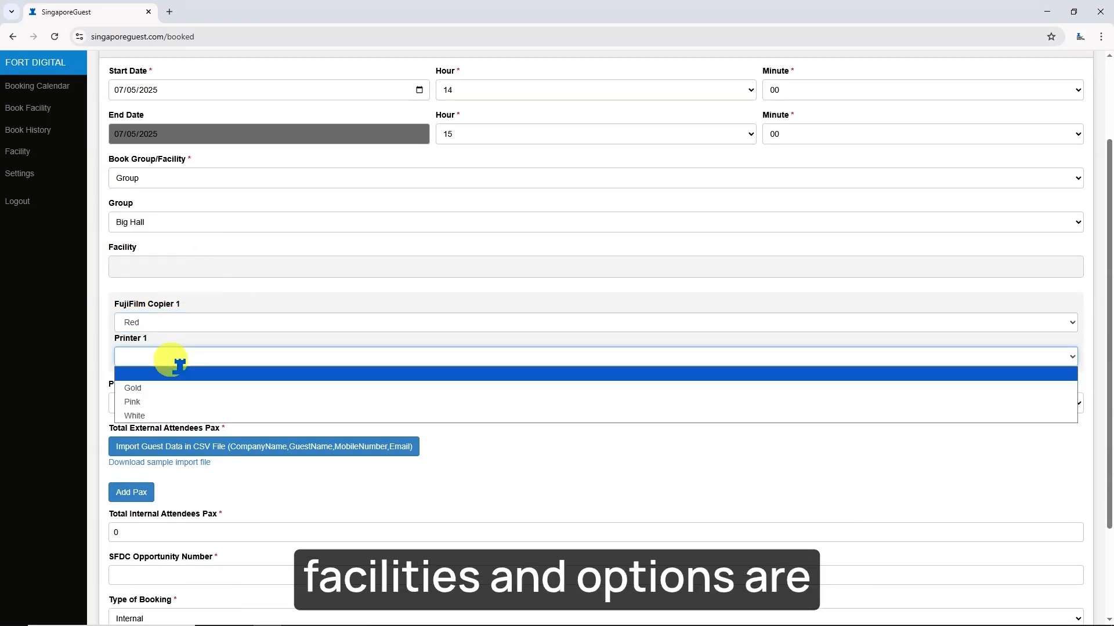
pyautogui.click(198, 388)
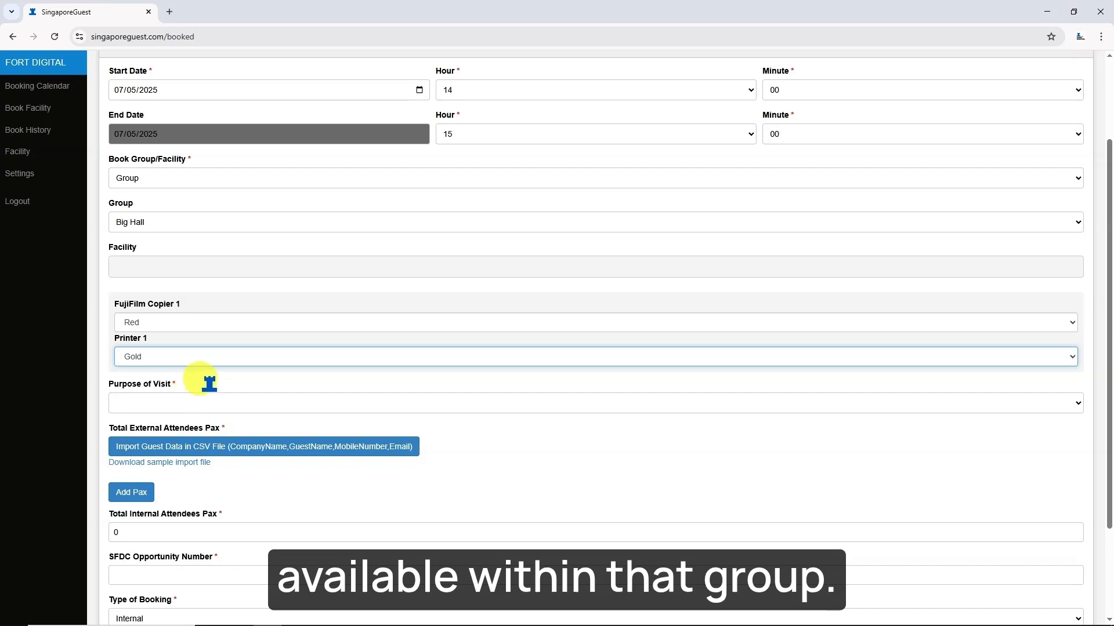
# - Set the purpose of visit to Event (Int) and add a blank guest entry
pyautogui.scroll(-1, 209, 384)
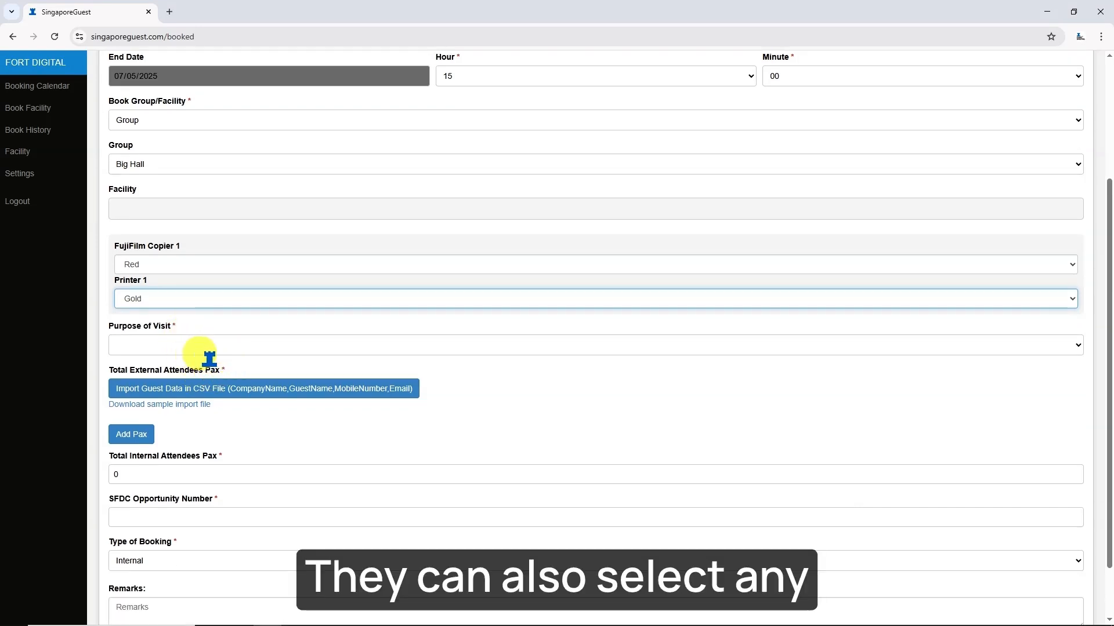
pyautogui.scroll(-1, 233, 344)
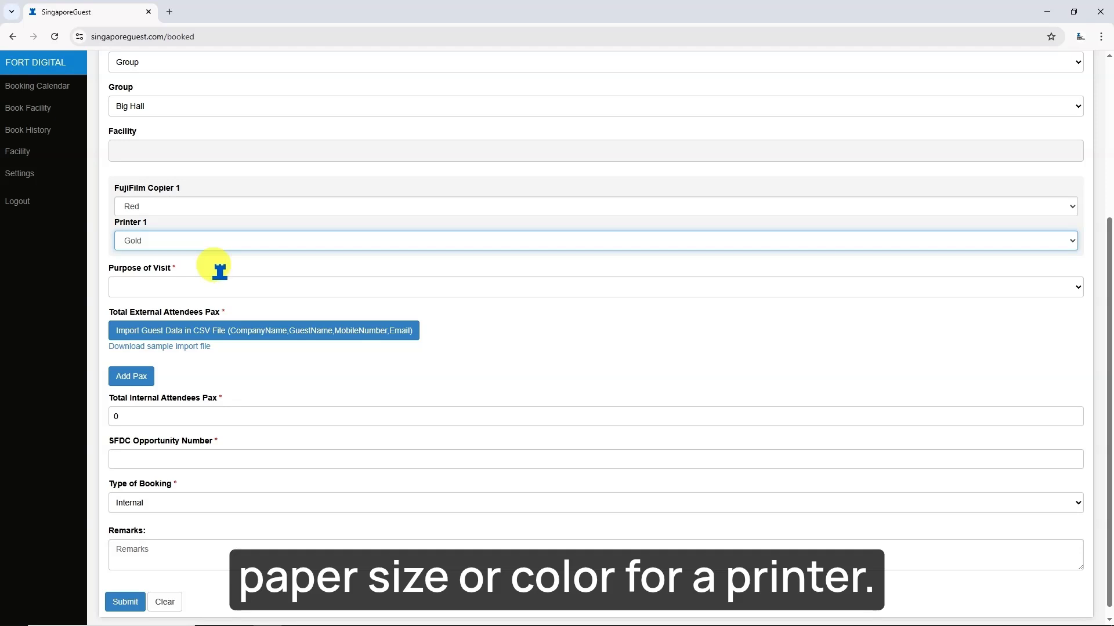
pyautogui.click(199, 290)
pyautogui.click(186, 340)
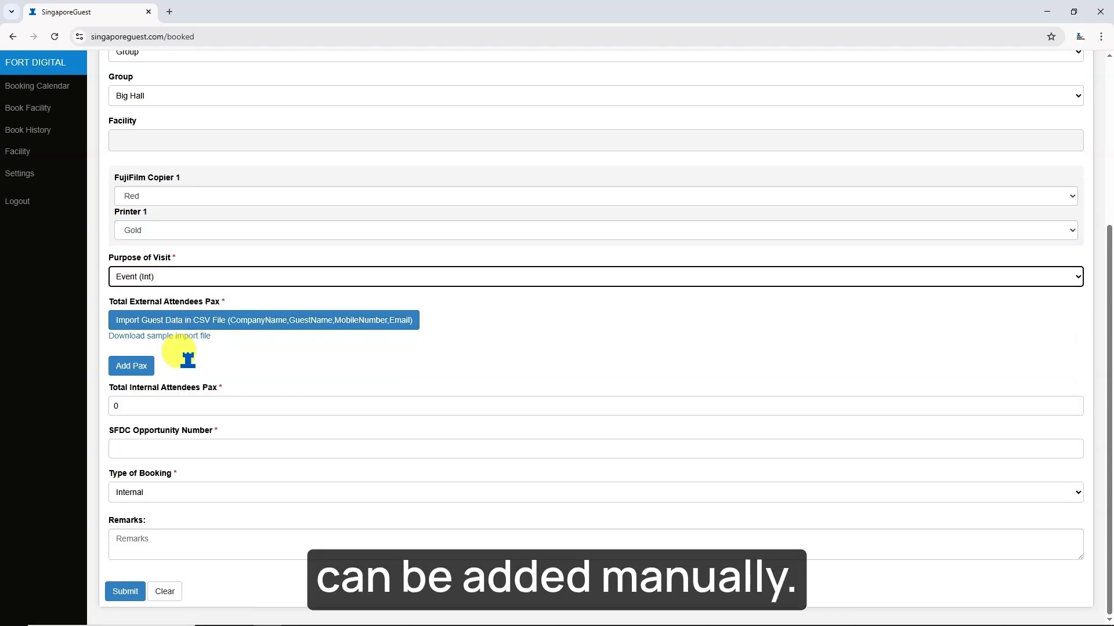
pyautogui.click(131, 366)
pyautogui.scroll(-3, 199, 336)
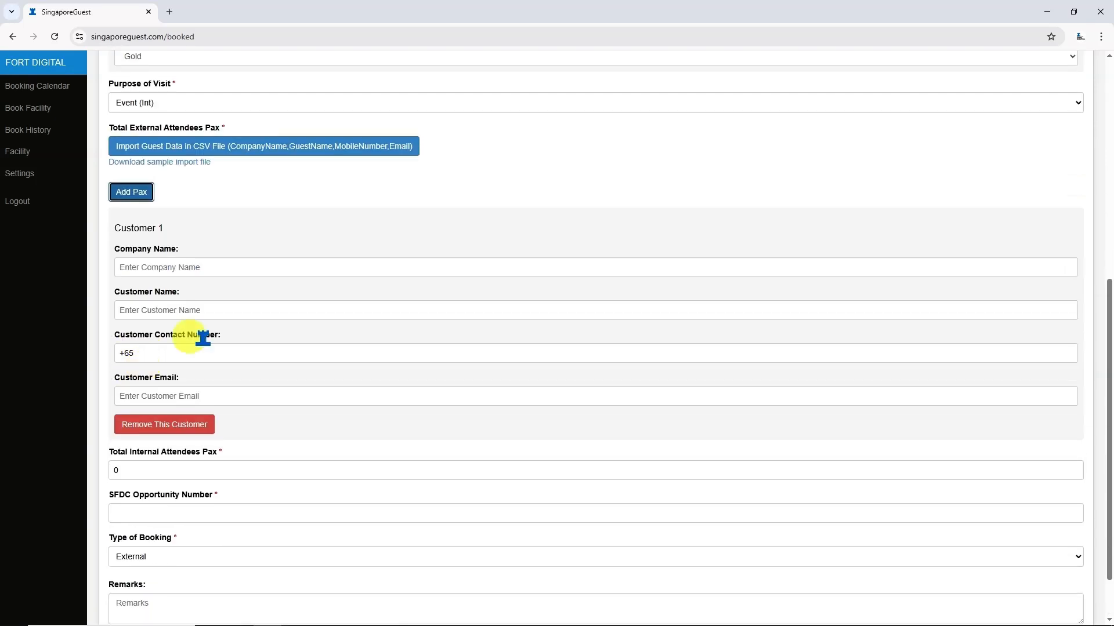
# - Fill Customer 1 with company Fort Digital, the guest's name, contact number and e-mail
pyautogui.click(191, 267)
pyautogui.click(210, 297)
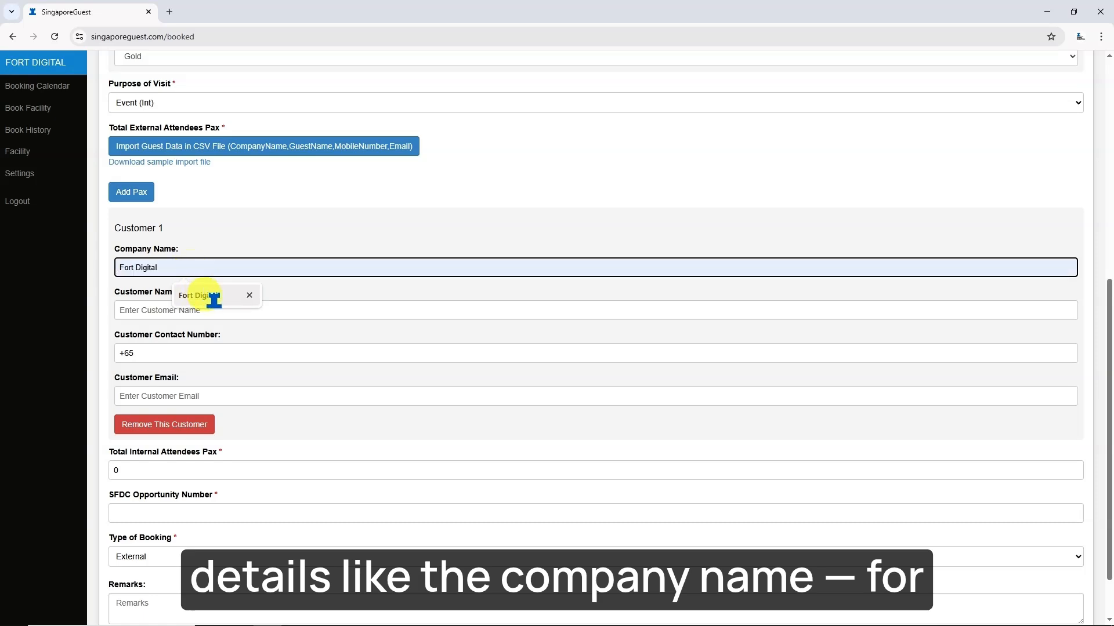
pyautogui.click(206, 311)
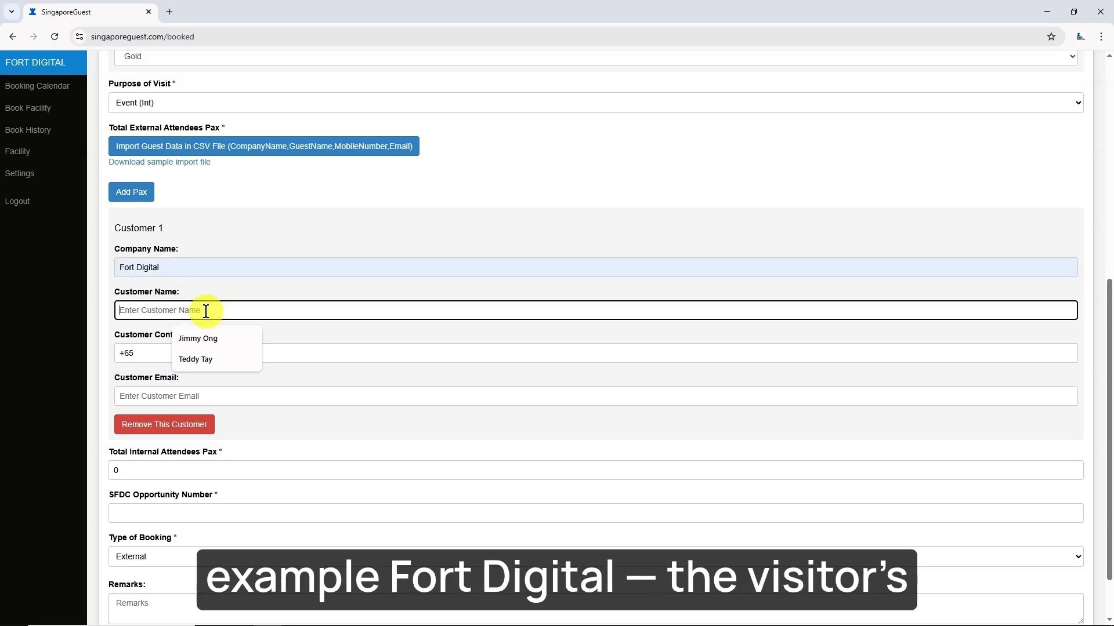
pyautogui.click(219, 341)
pyautogui.click(211, 357)
pyautogui.write('123456')
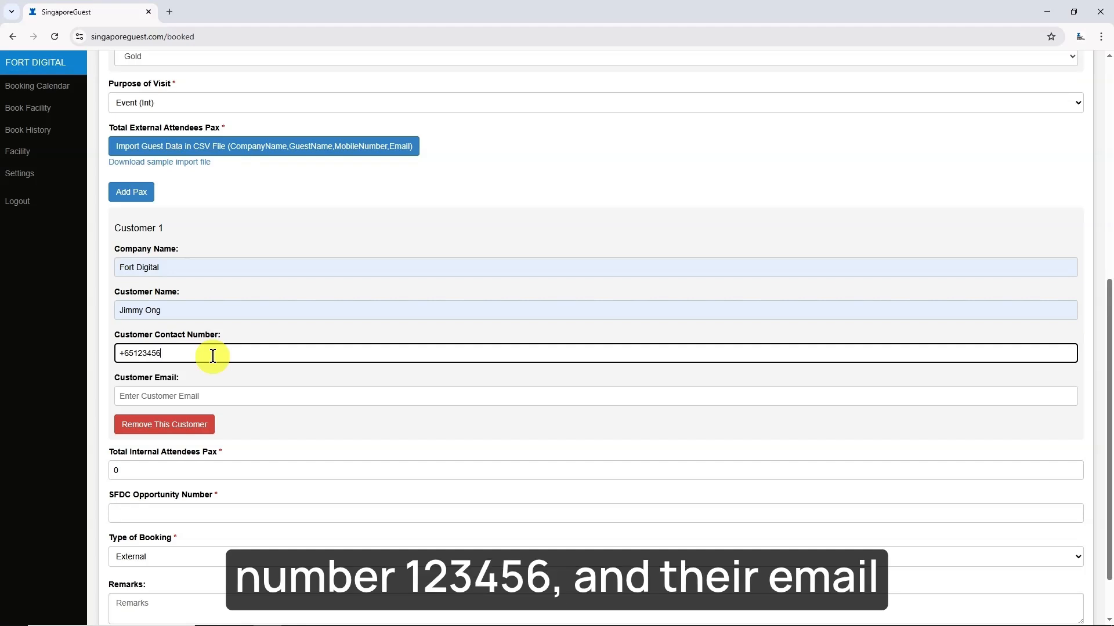
pyautogui.click(207, 397)
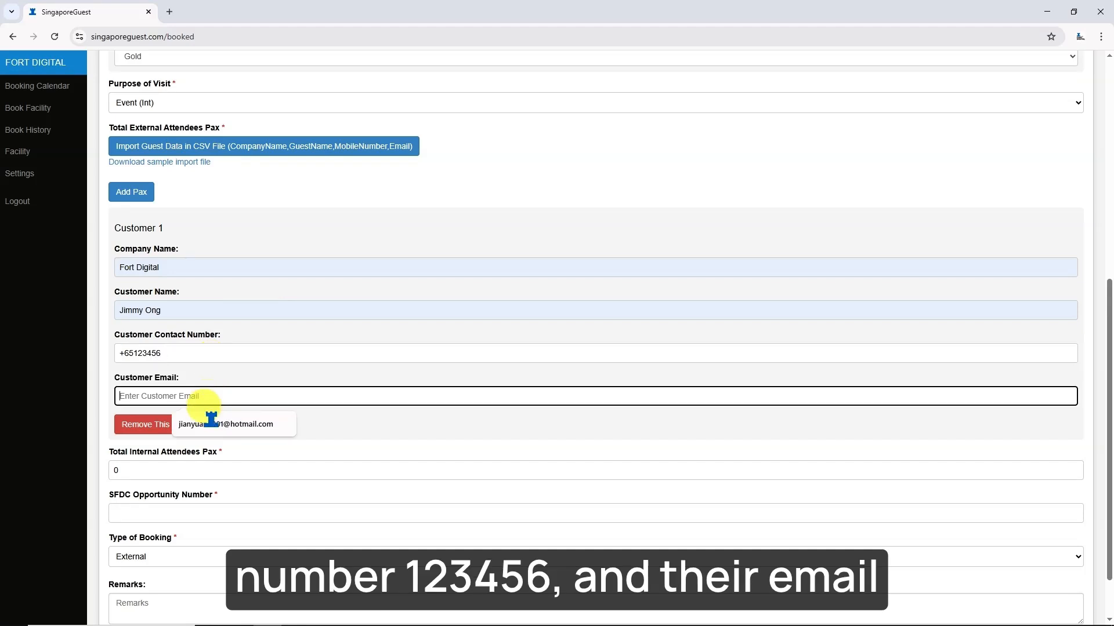
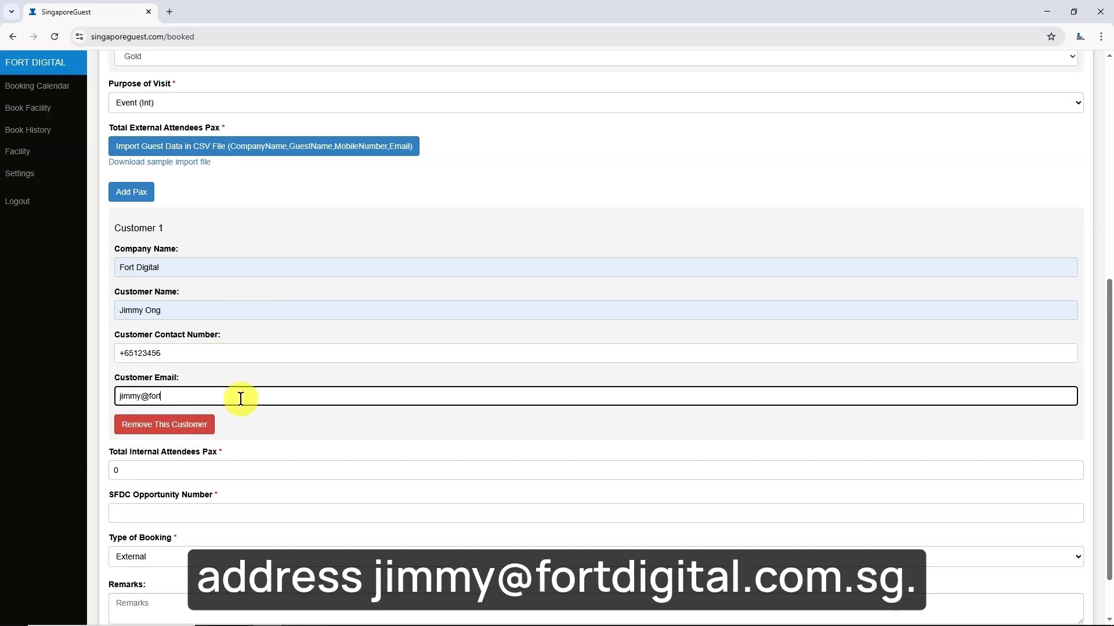
pyautogui.click(290, 425)
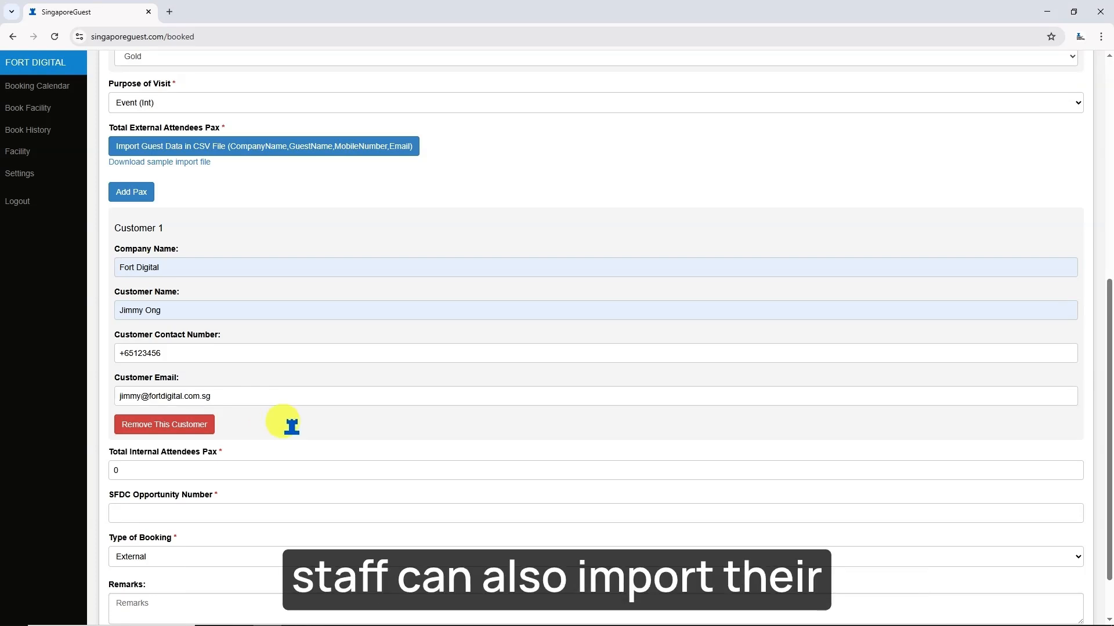
pyautogui.scroll(2, 199, 360)
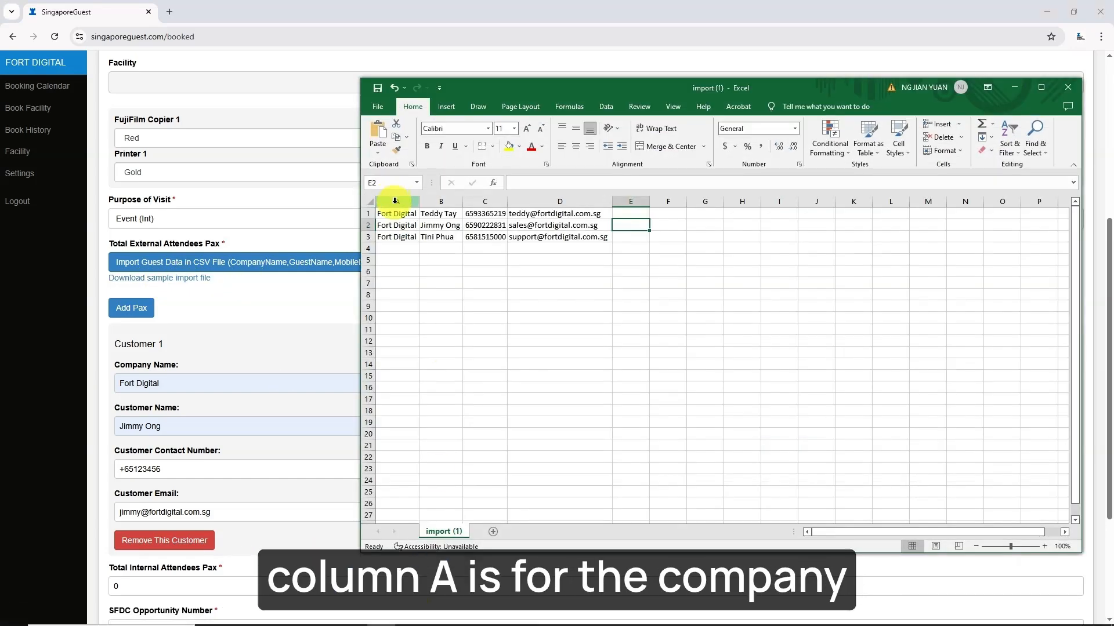
pyautogui.click(394, 201)
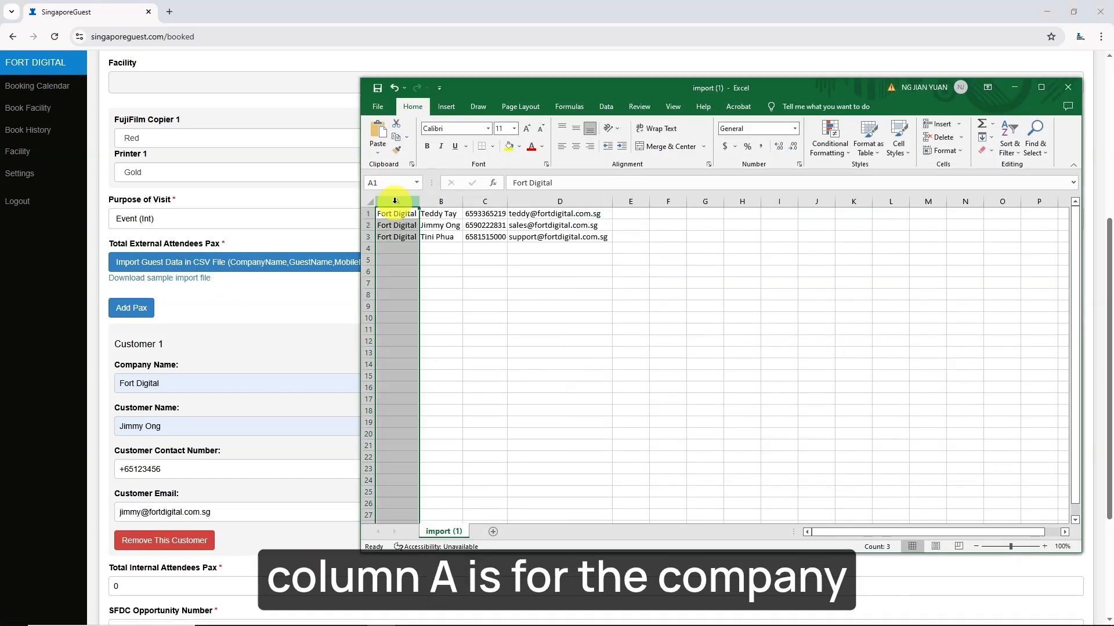
pyautogui.click(439, 201)
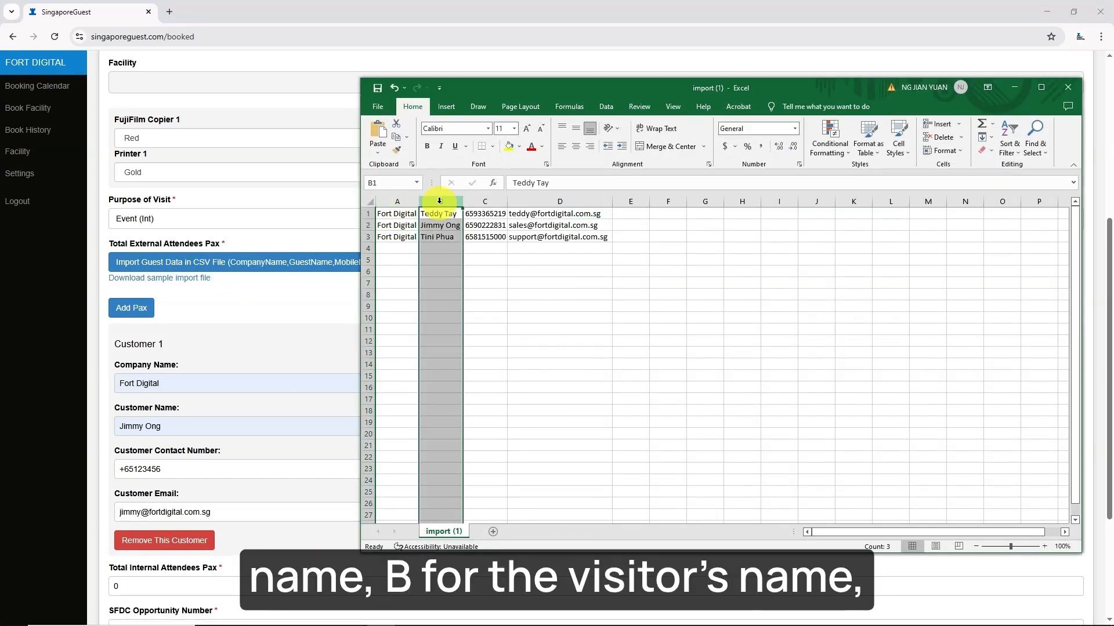
pyautogui.click(490, 202)
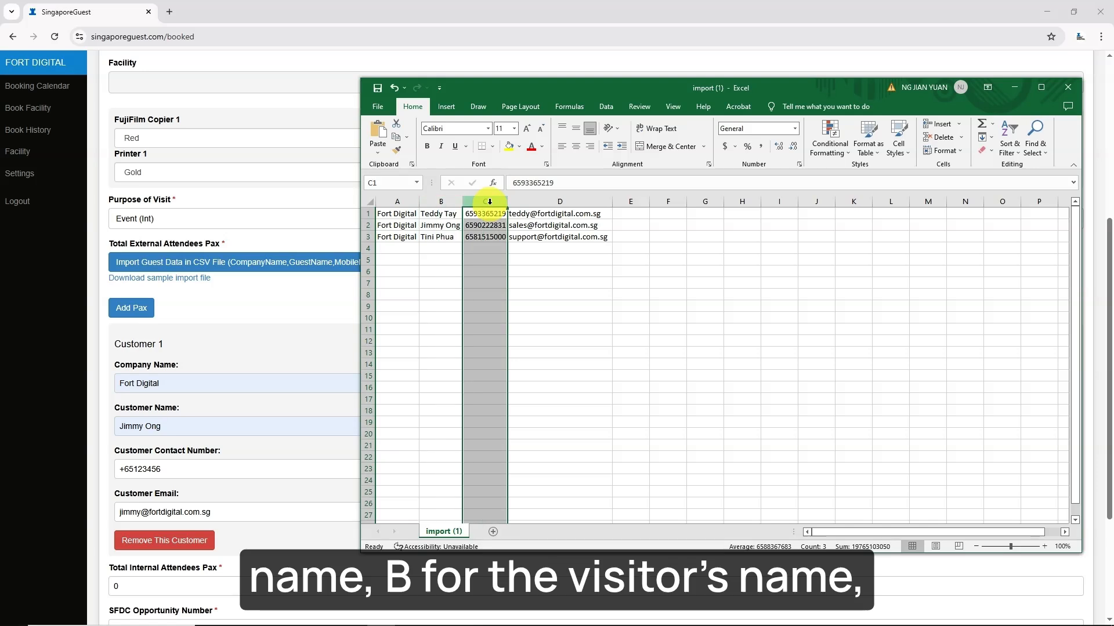
pyautogui.click(529, 202)
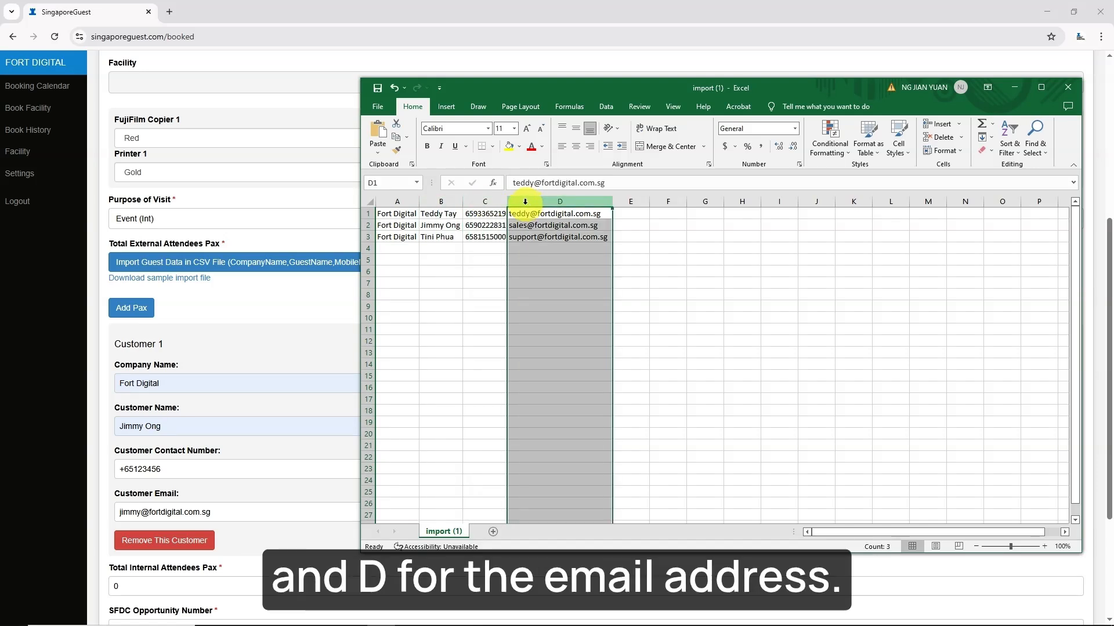
pyautogui.click(298, 303)
pyautogui.scroll(-1, 298, 303)
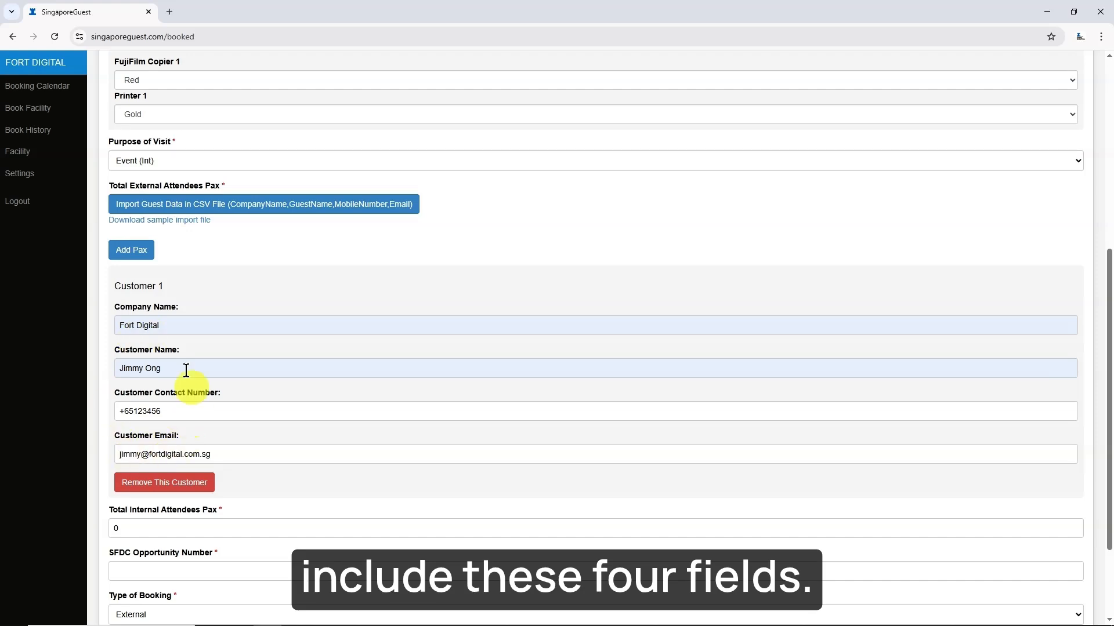
# - Import the guests from the CSV file 'import (2)'
pyautogui.click(187, 206)
pyautogui.click(200, 103)
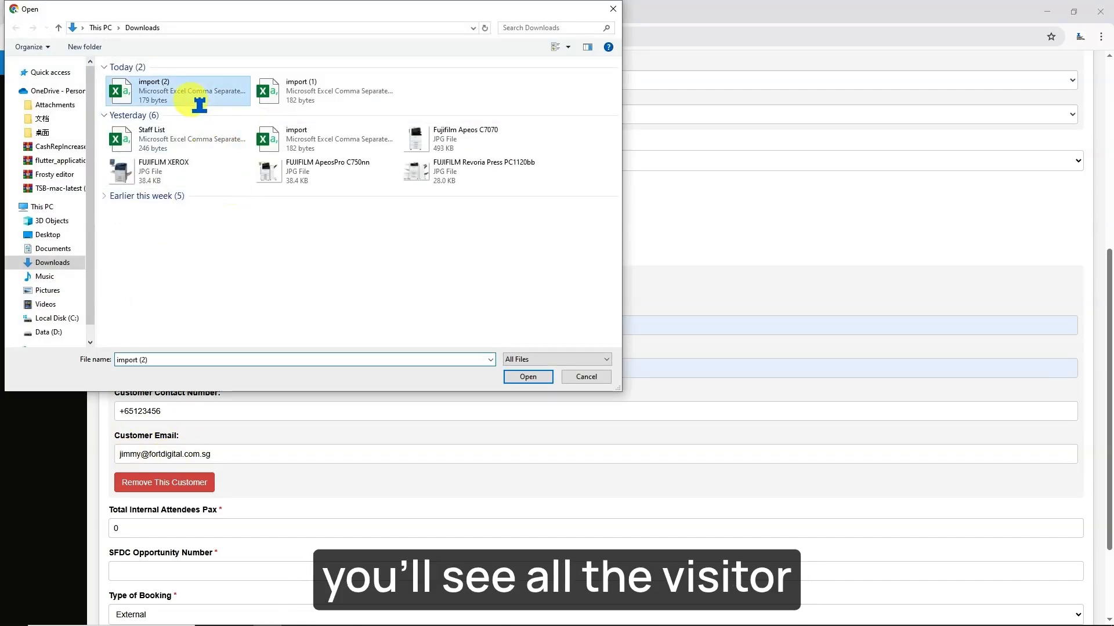
pyautogui.doubleClick(200, 103)
# - Set internal attendees to 3, SFDC number 123, booking type External and remarks 123
pyautogui.scroll(-9, 194, 281)
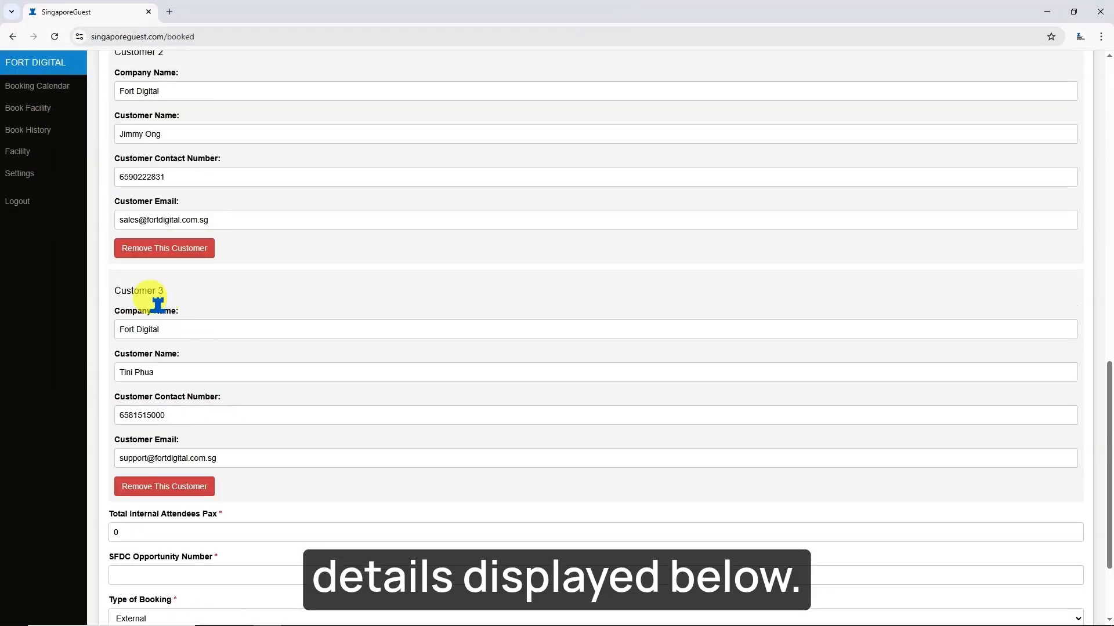
pyautogui.scroll(-2, 158, 304)
pyautogui.click(204, 405)
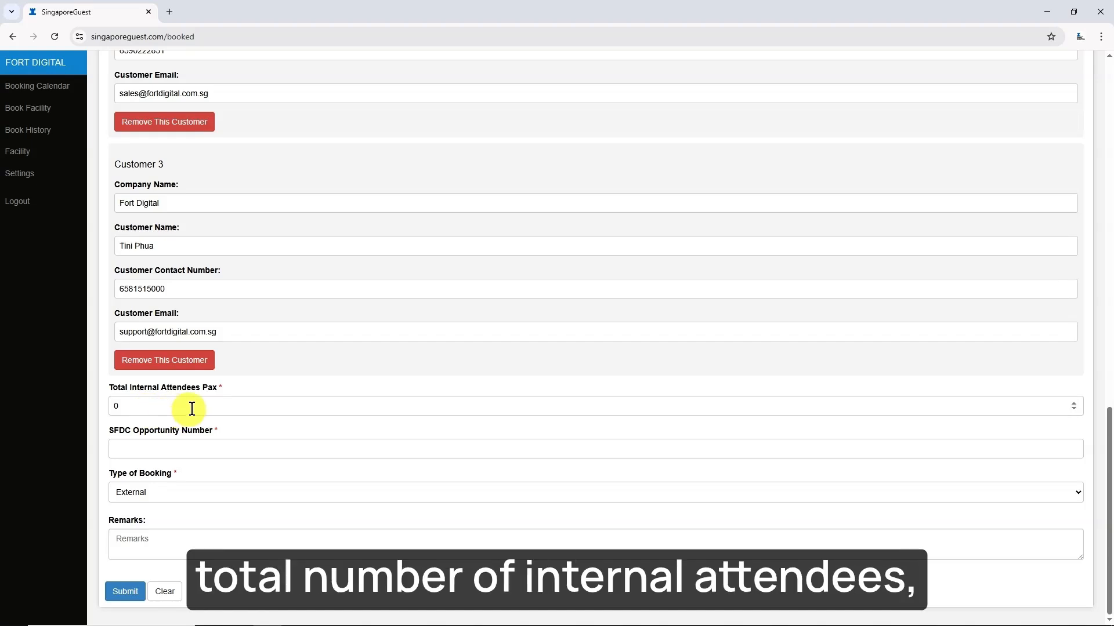
pyautogui.press('BackSpace')
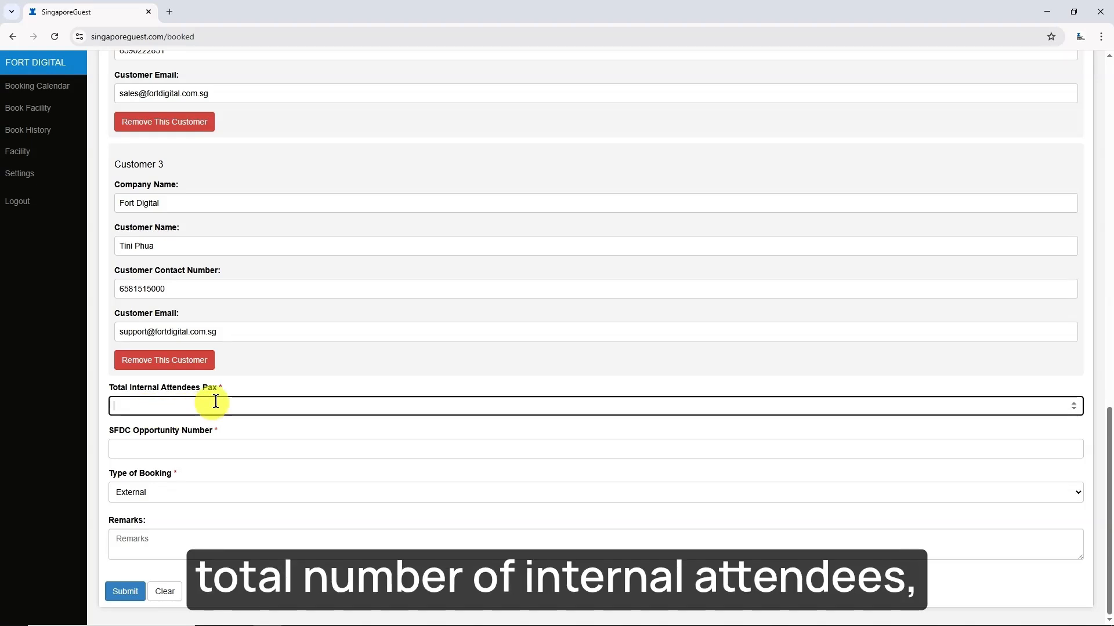
pyautogui.write('3')
pyautogui.click(215, 451)
pyautogui.write('123')
pyautogui.click(191, 493)
pyautogui.click(177, 524)
pyautogui.click(166, 543)
pyautogui.write('123')
pyautogui.click(192, 518)
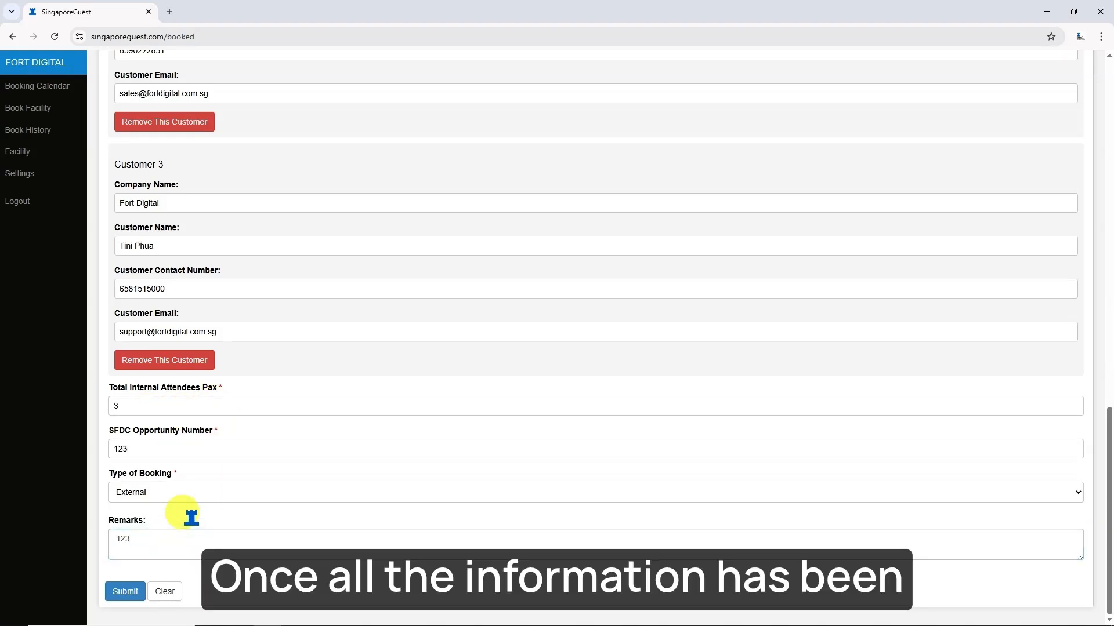
# - Submit the Big Hall booking, confirm it and acknowledge the saved message
pyautogui.click(123, 591)
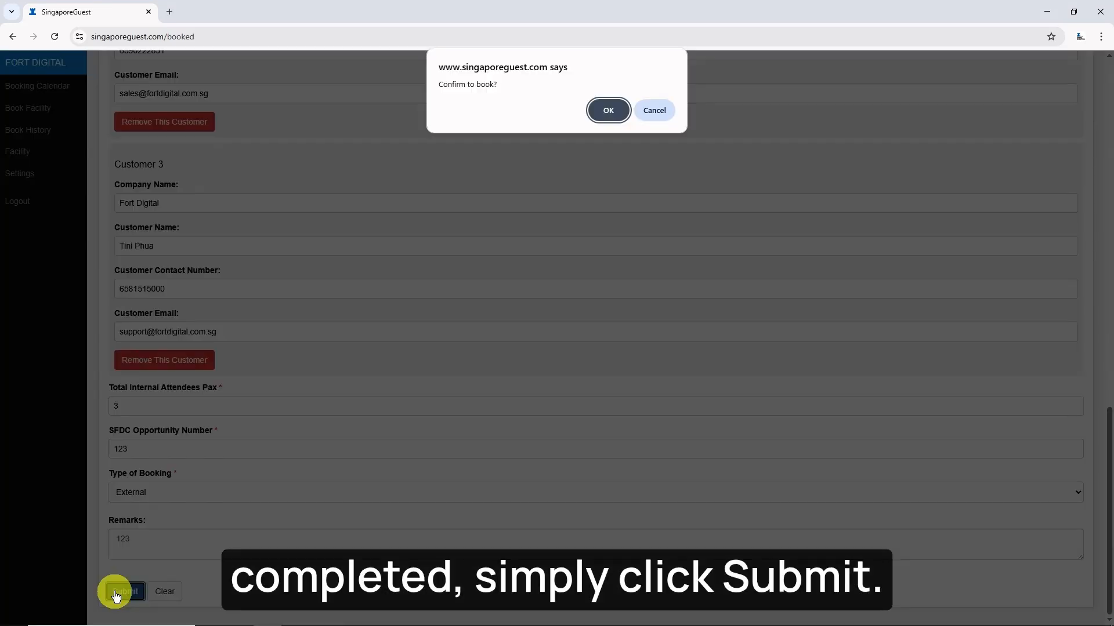
pyautogui.click(606, 110)
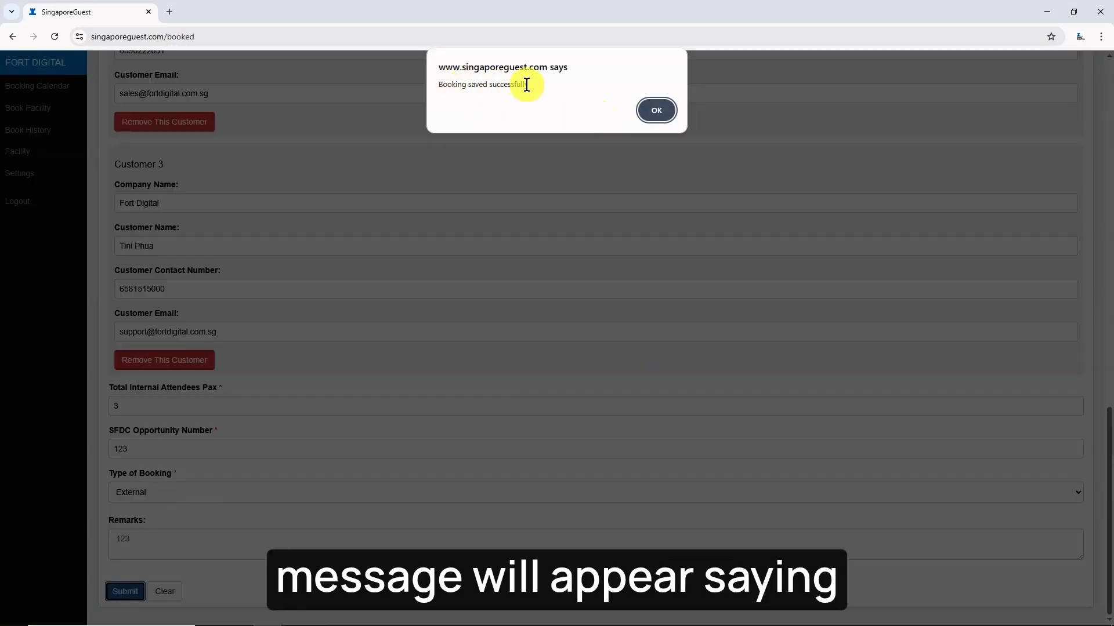
pyautogui.click(657, 110)
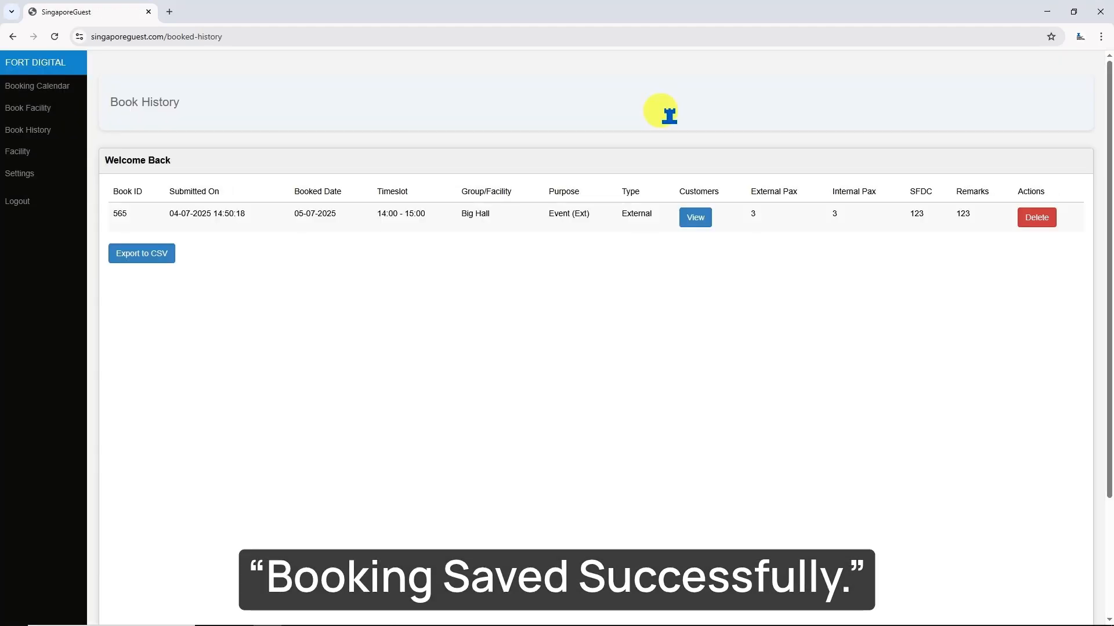
pyautogui.click(58, 94)
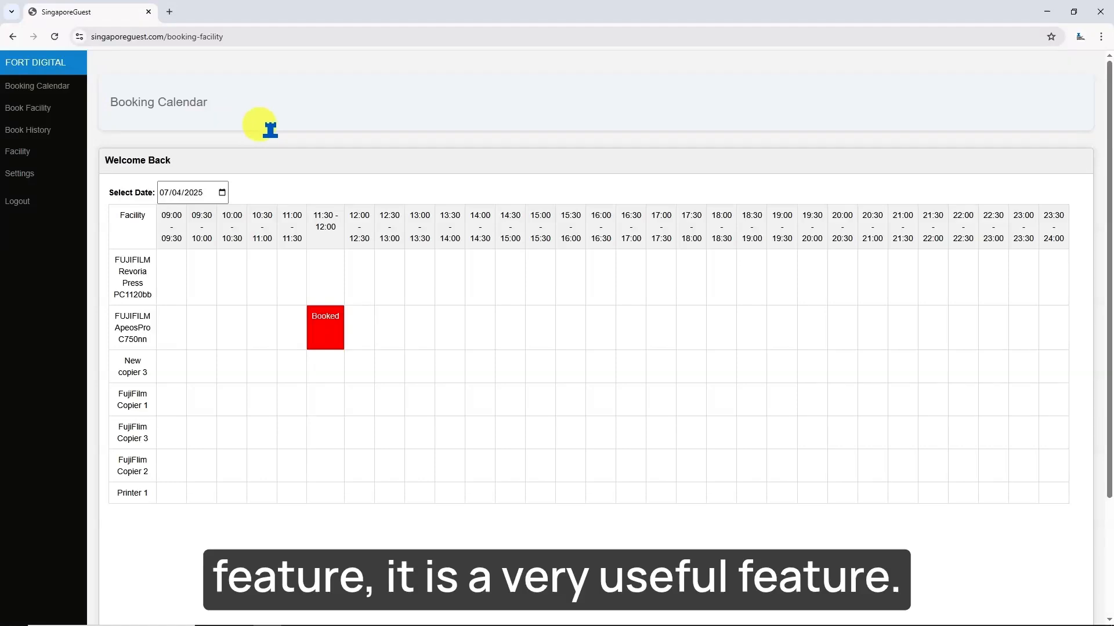
pyautogui.click(222, 196)
pyautogui.click(222, 195)
pyautogui.click(273, 258)
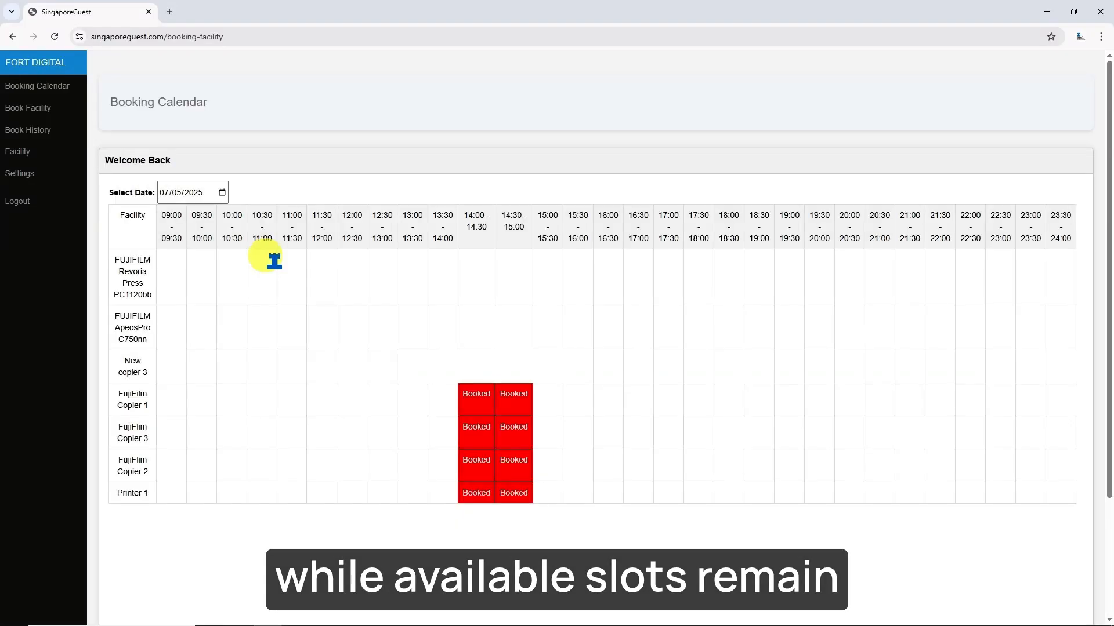
pyautogui.moveTo(482, 405)
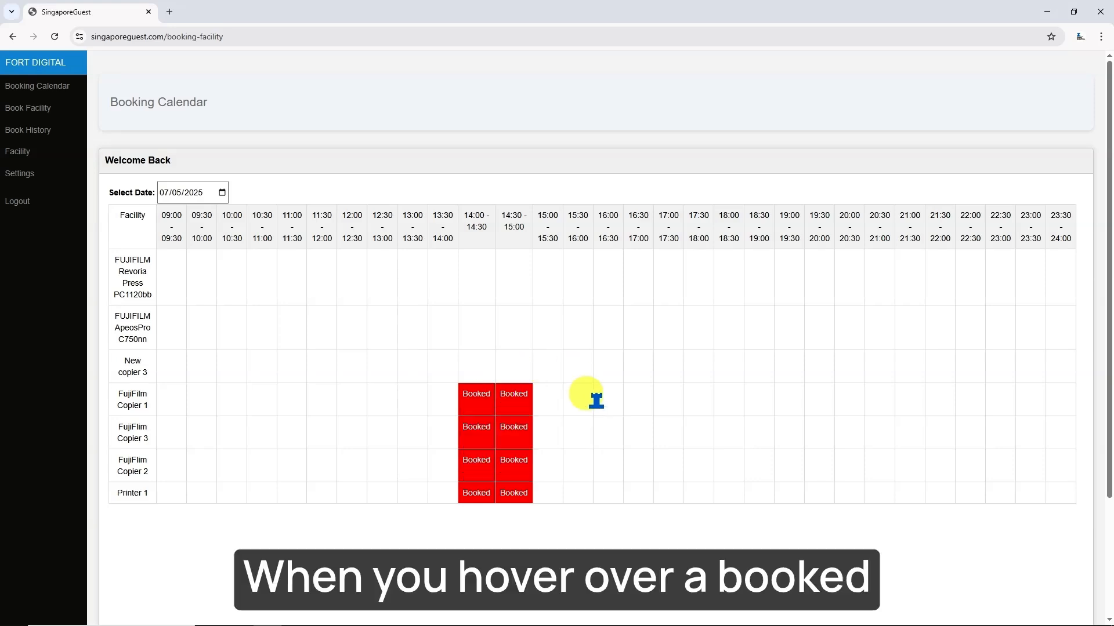
pyautogui.moveTo(529, 425)
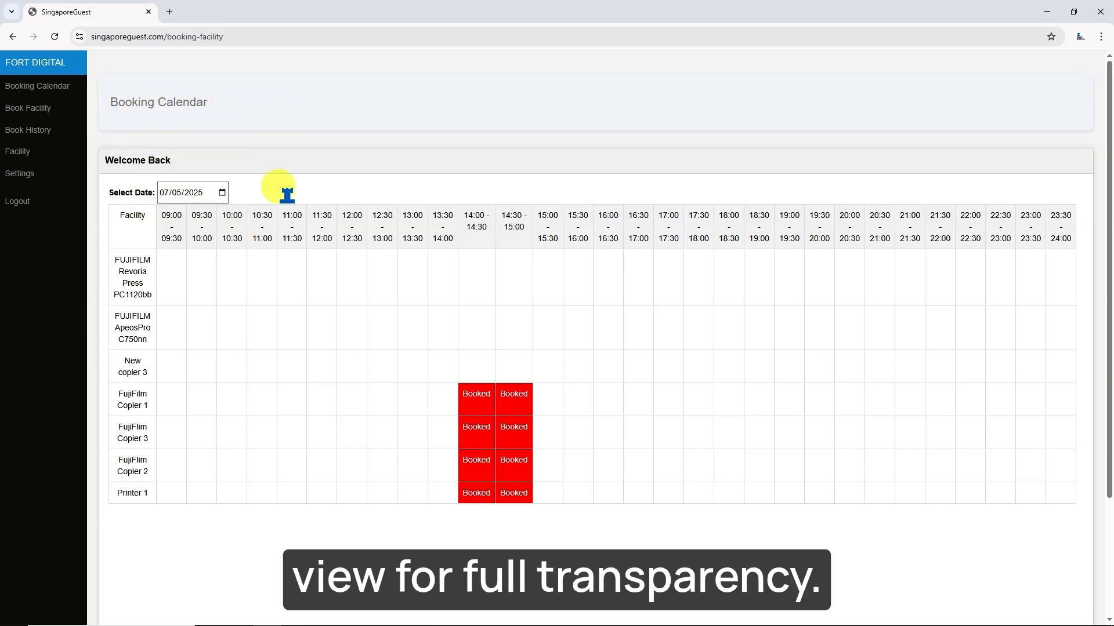
pyautogui.click(42, 139)
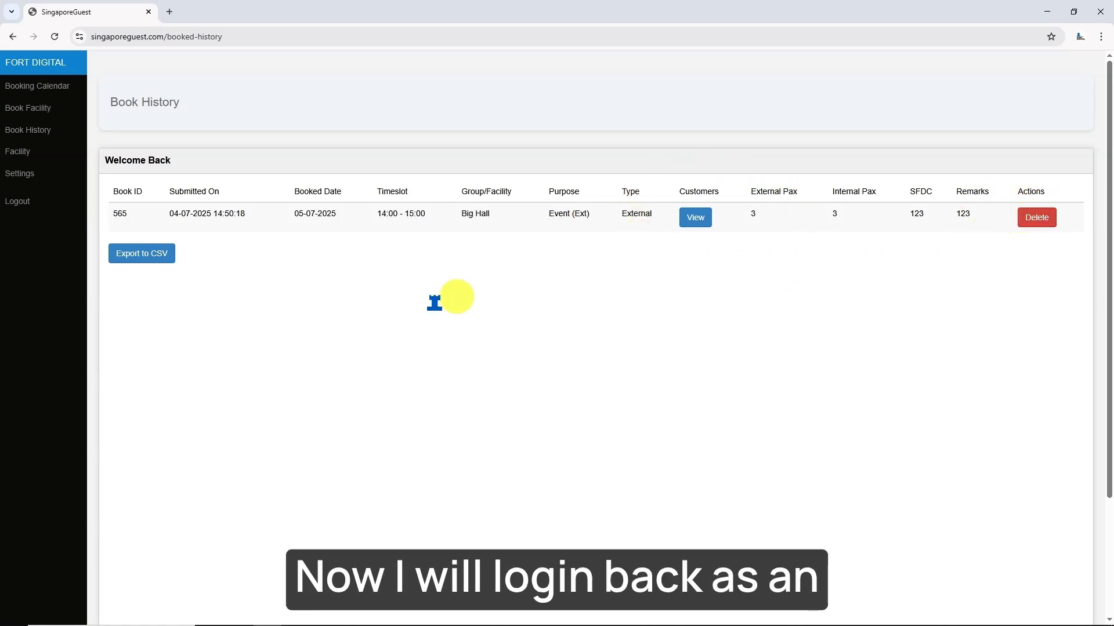
# - Log out, sign in with the saved admin login, then open Booking History and Reports
pyautogui.click(31, 207)
pyautogui.click(469, 330)
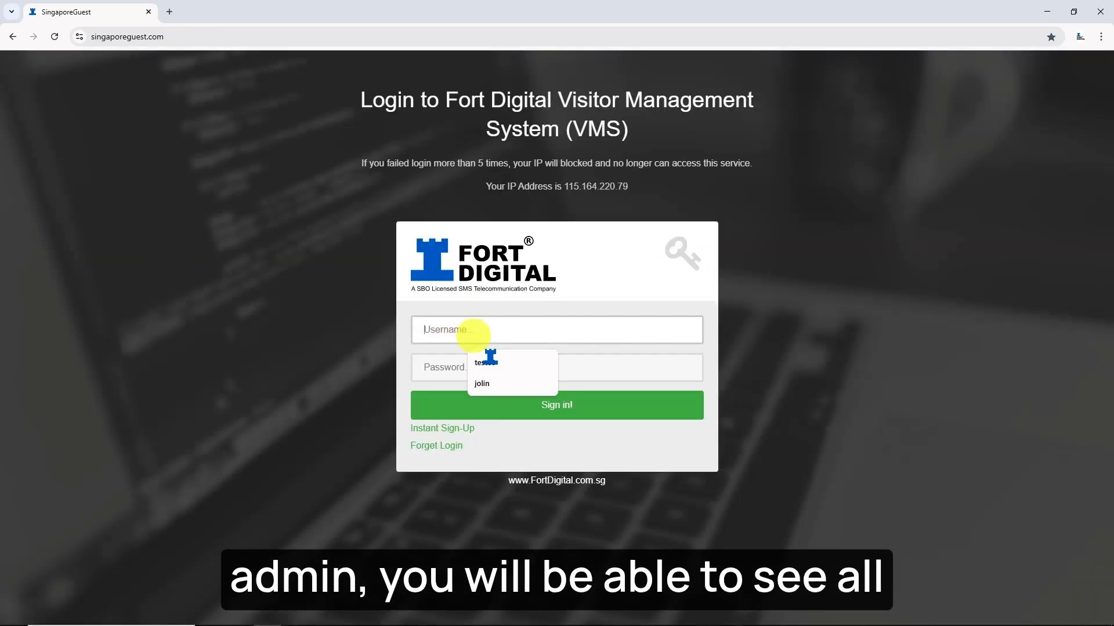
pyautogui.click(489, 378)
pyautogui.click(497, 404)
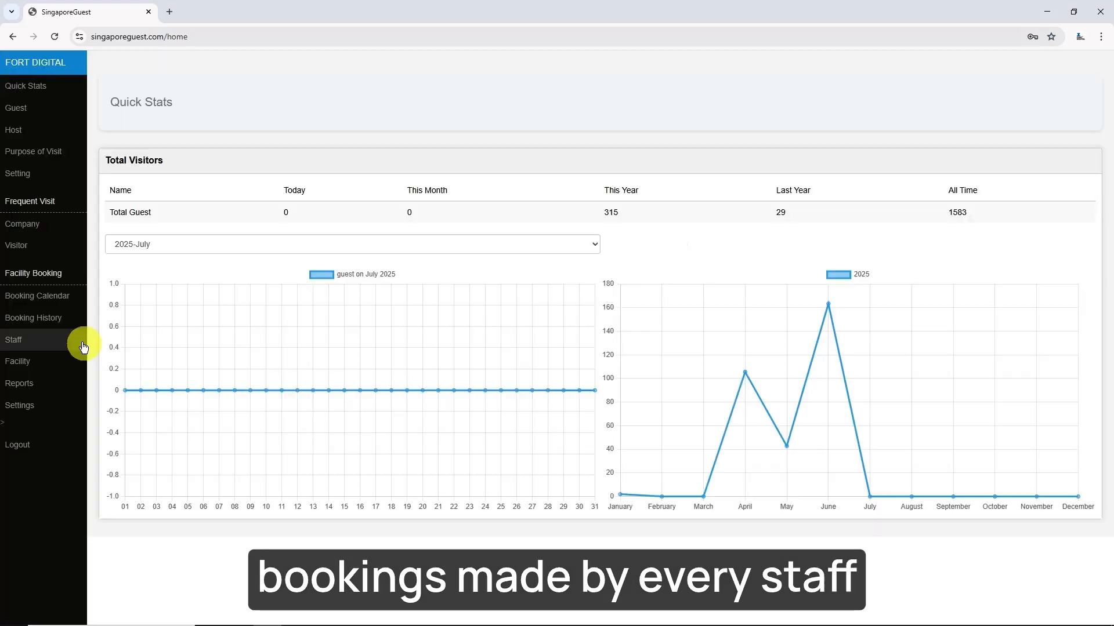
pyautogui.click(48, 319)
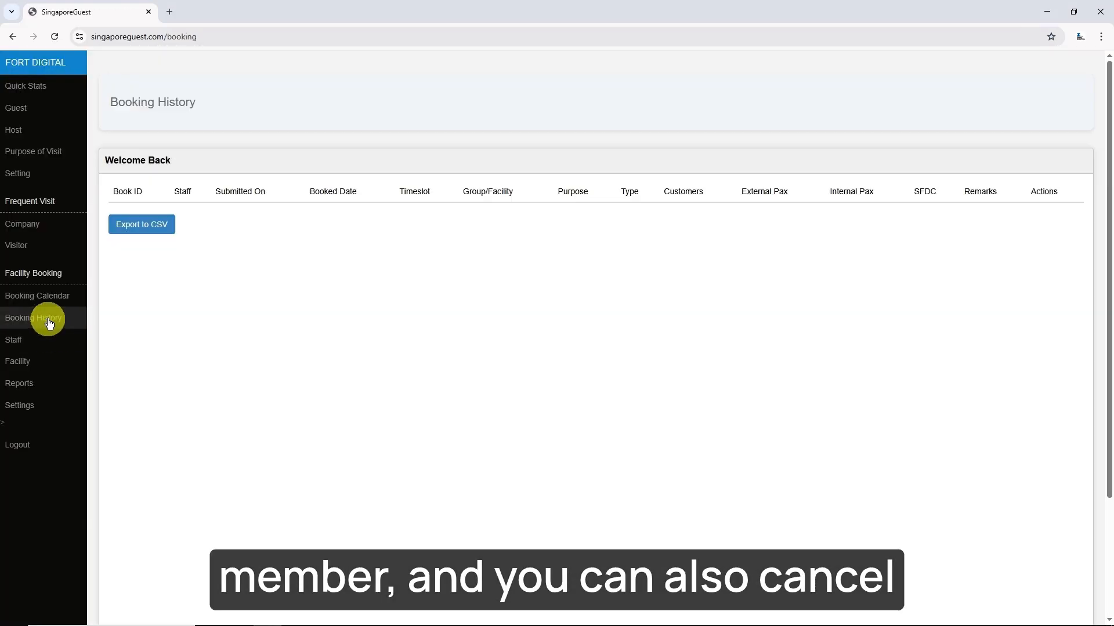
pyautogui.click(31, 388)
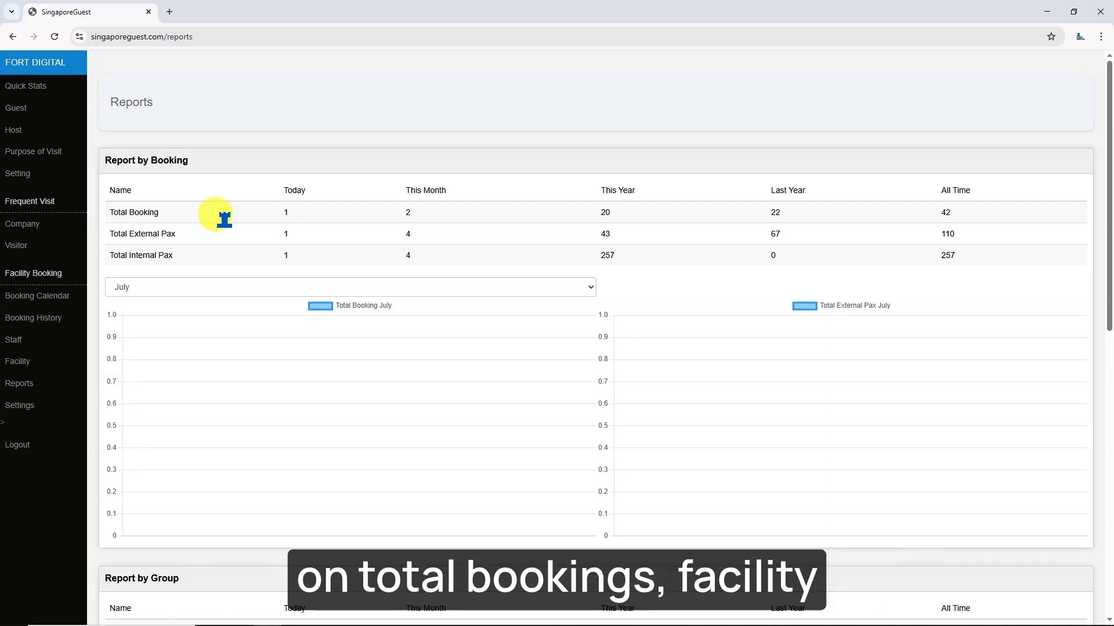
# - Scroll through the group, facility and staff booking reports, then open Settings
pyautogui.scroll(-6, 225, 219)
pyautogui.scroll(1, 161, 219)
pyautogui.scroll(-4, 124, 267)
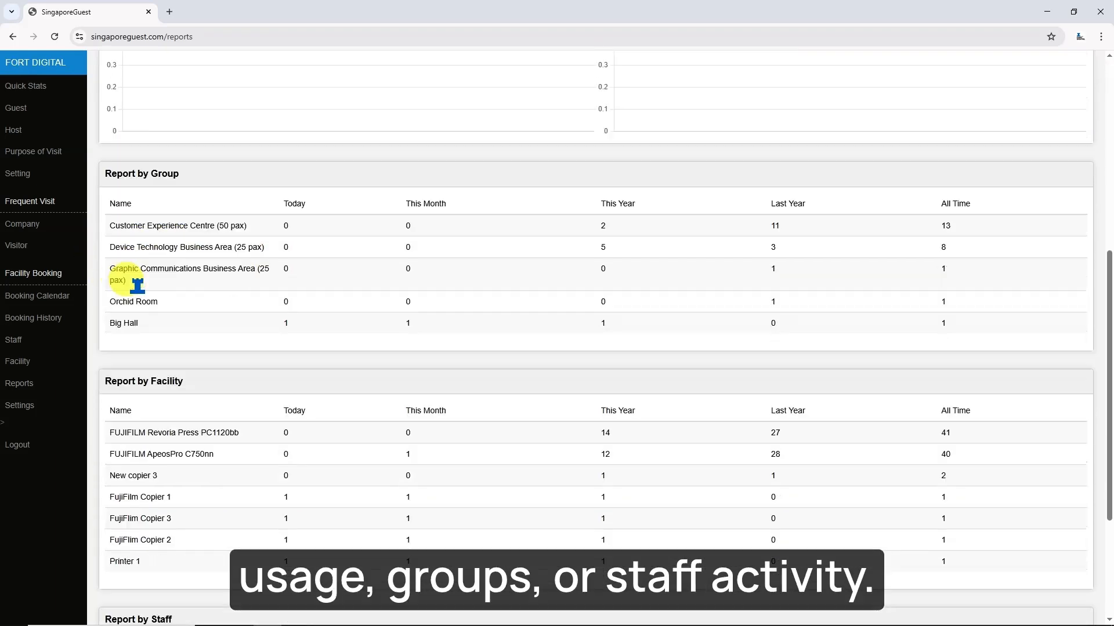
pyautogui.scroll(-1, 209, 509)
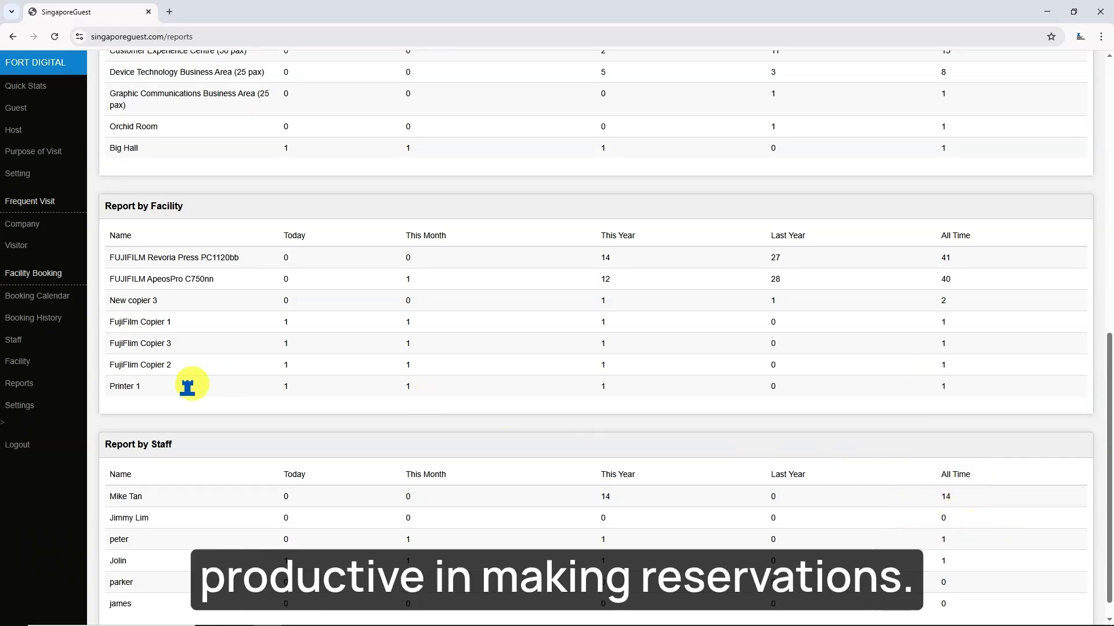
pyautogui.click(32, 407)
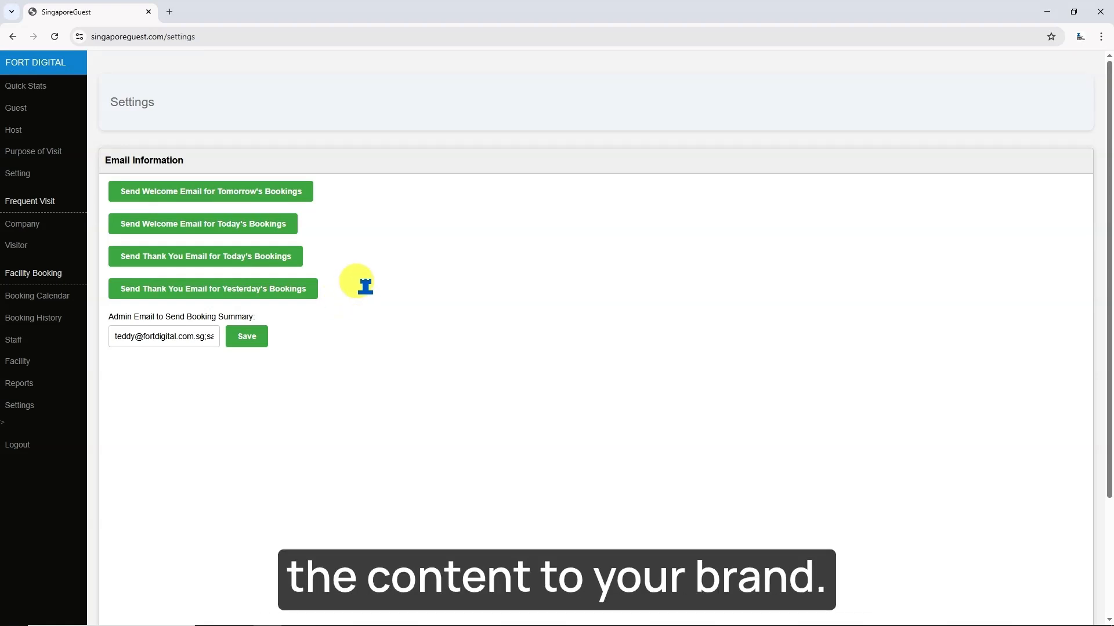
# - Select the admin summary e-mail addresses, then open the Visitor list with booking 565's barcoded guests
pyautogui.moveTo(110, 336); pyautogui.dragTo(164, 337)
pyautogui.moveTo(197, 337)
pyautogui.mouseDown()
pyautogui.moveTo(120, 339)
pyautogui.moveTo(210, 338)
pyautogui.mouseUp()
pyautogui.click(175, 336)
pyautogui.click(152, 338)
pyautogui.click(123, 337)
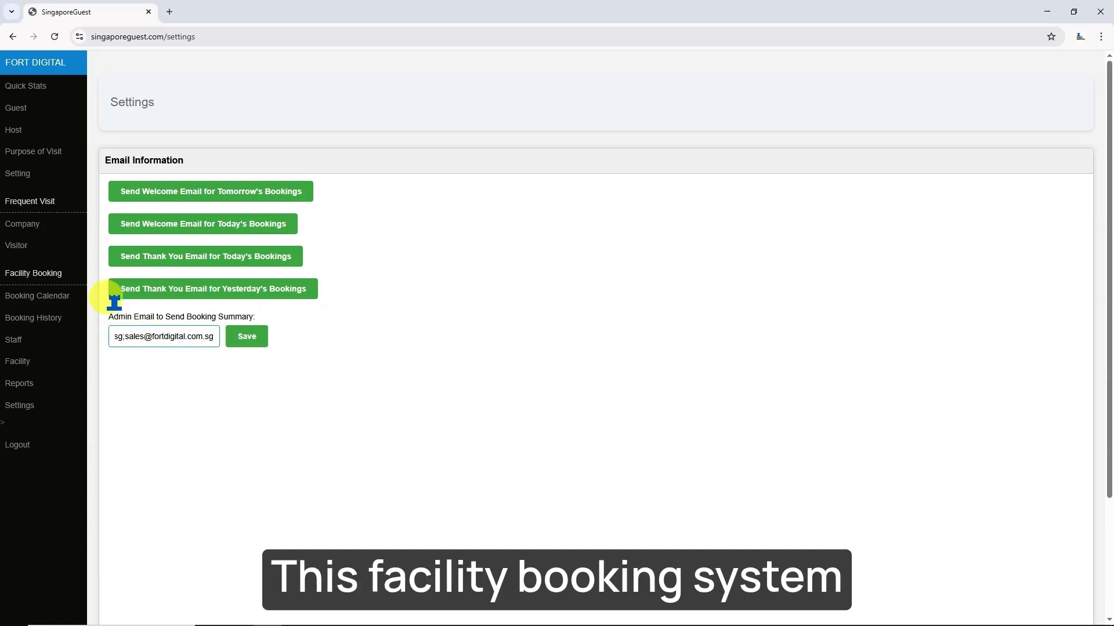
pyautogui.click(43, 250)
pyautogui.scroll(-5, 232, 315)
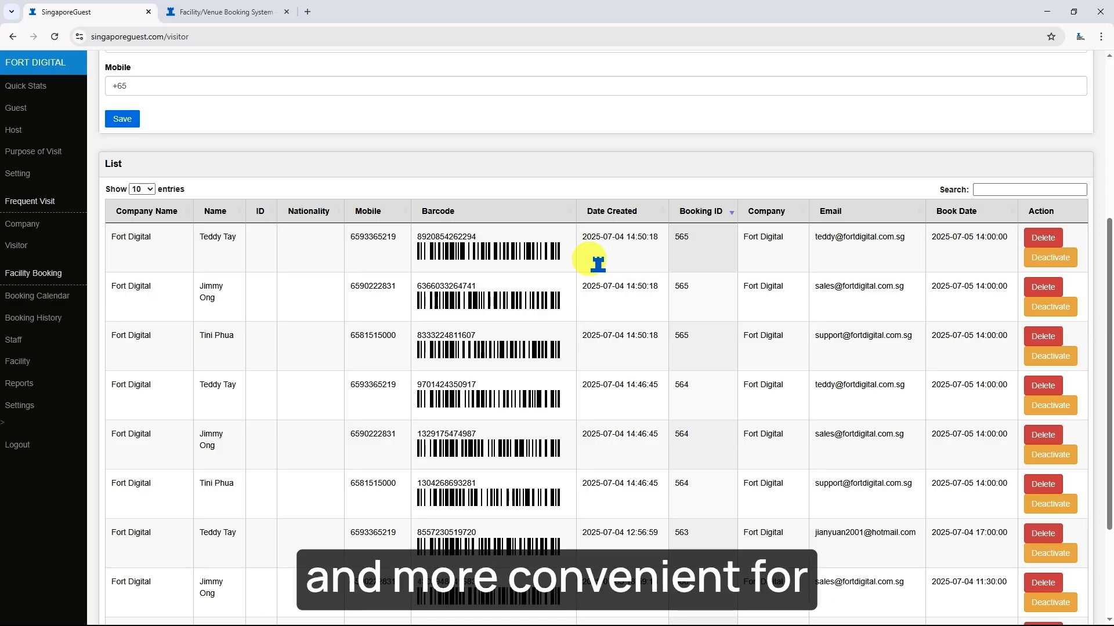
# - Switch to the Fort Digital Facility/Venue Booking System browser tab
pyautogui.click(224, 14)
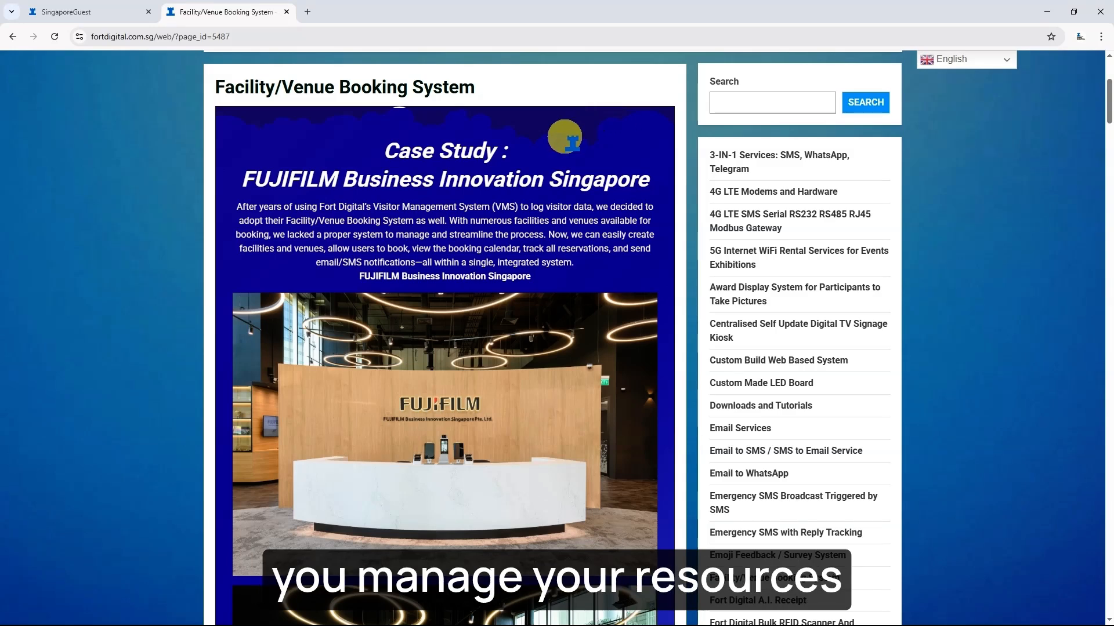
# - Scroll to the top and show Main Products & Services, including Visitor / Guest Management System (VMS)
pyautogui.scroll(4, 574, 229)
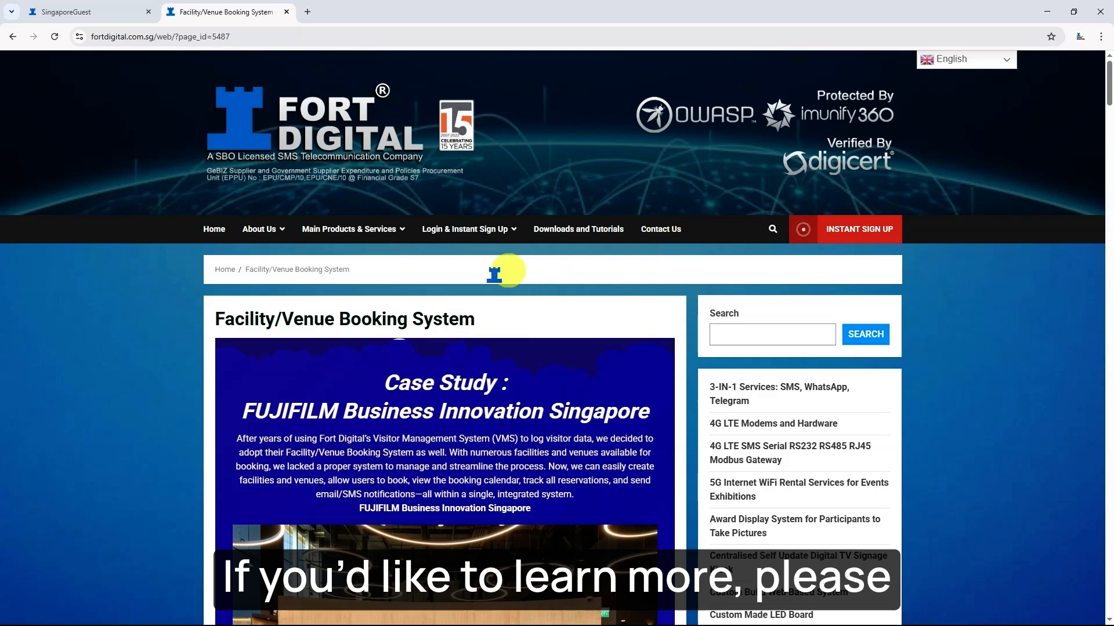
pyautogui.moveTo(357, 232)
pyautogui.moveTo(505, 376)
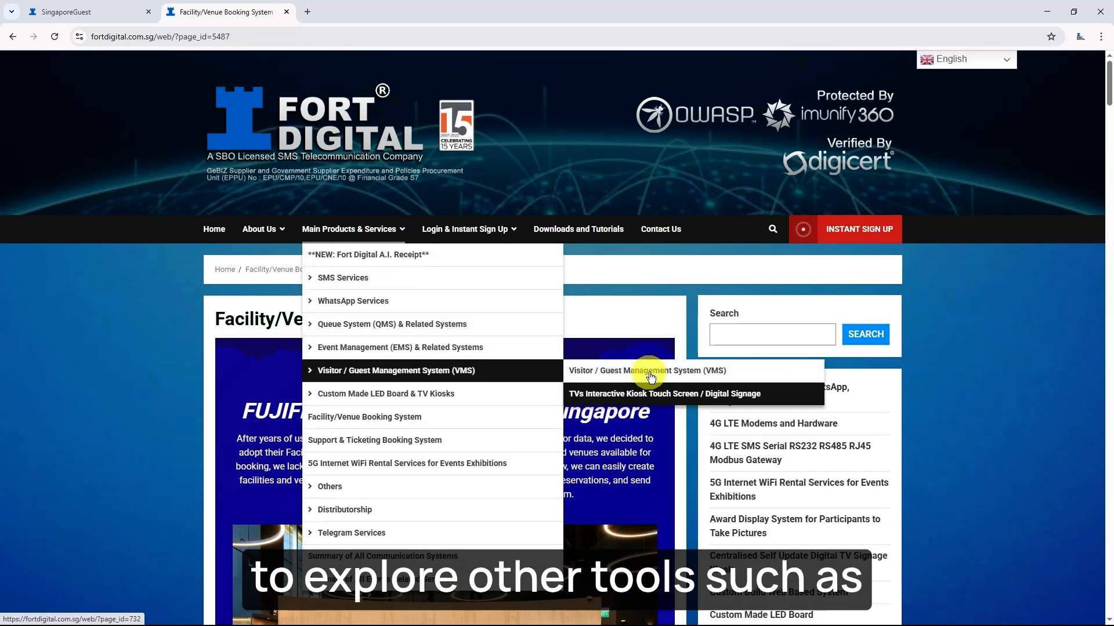